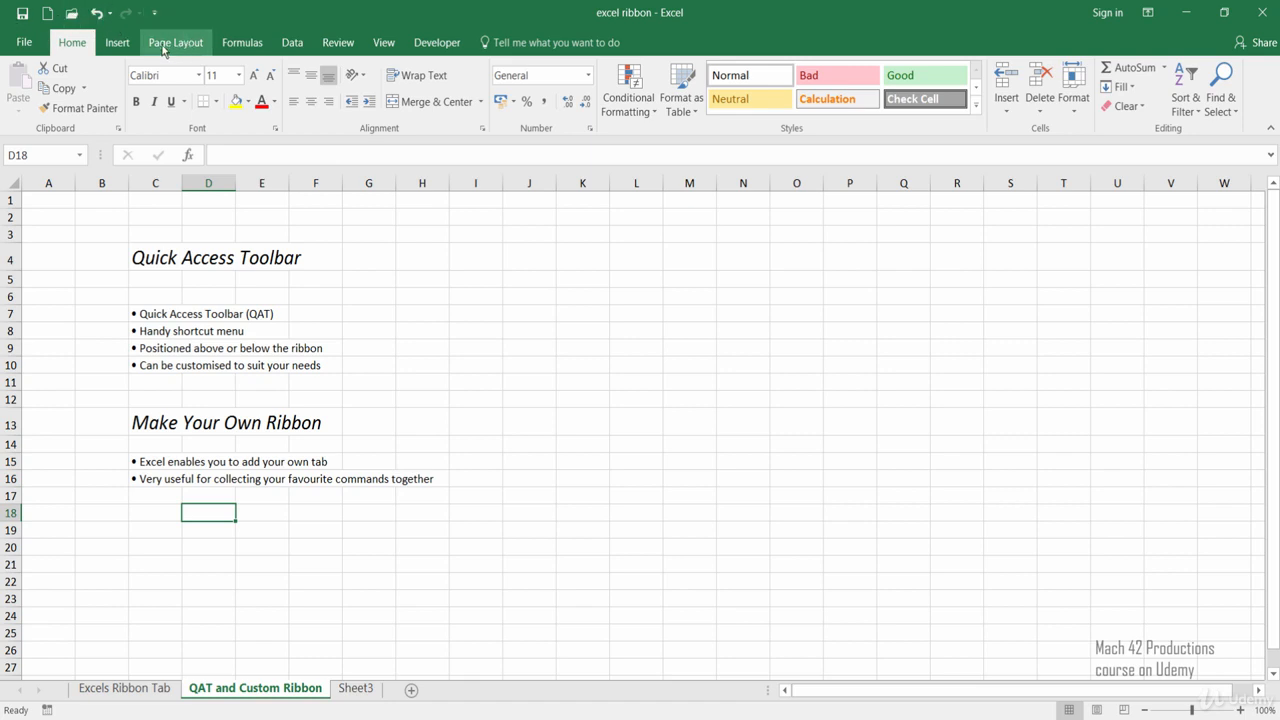
left_click(386, 45)
left_click(195, 48)
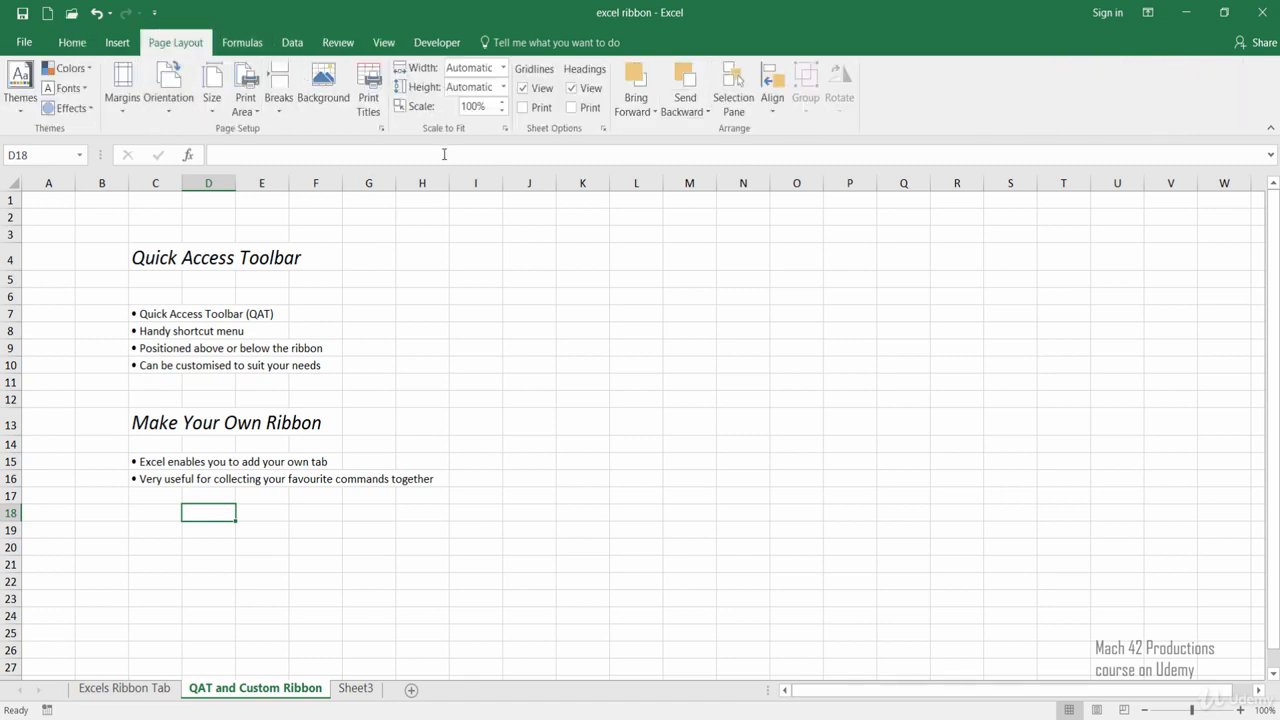
left_click(84, 46)
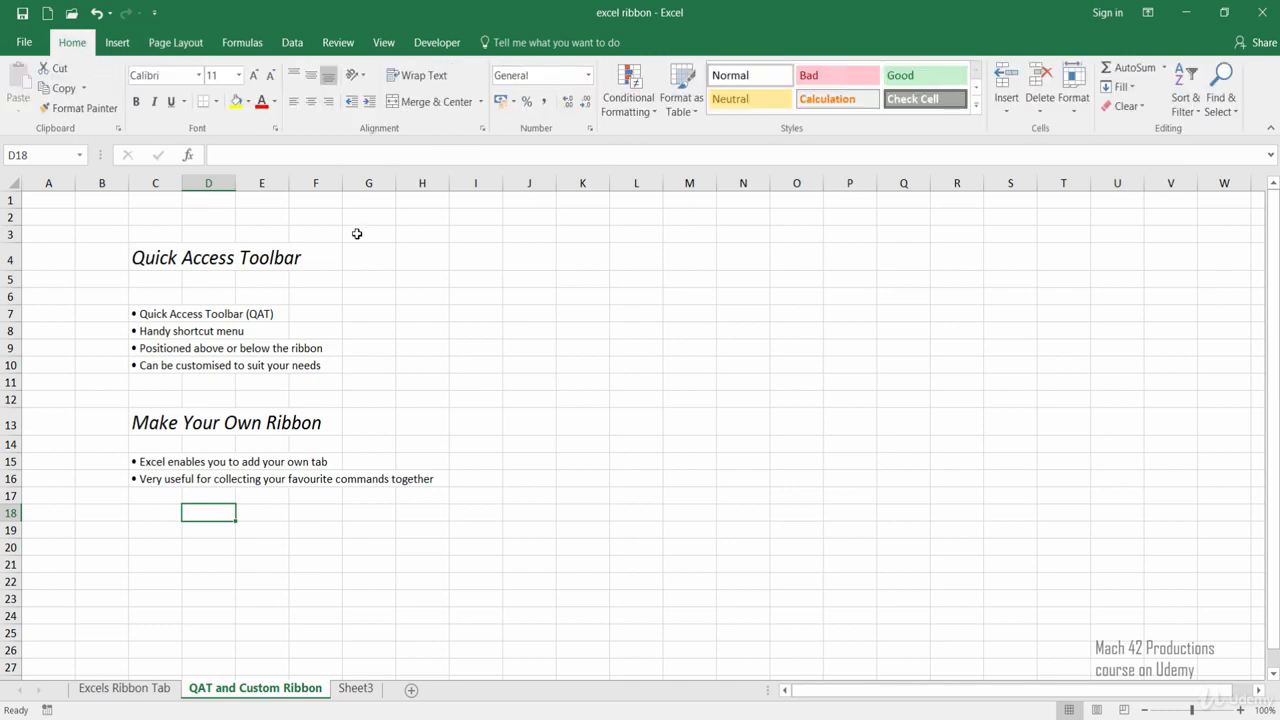
left_click(298, 46)
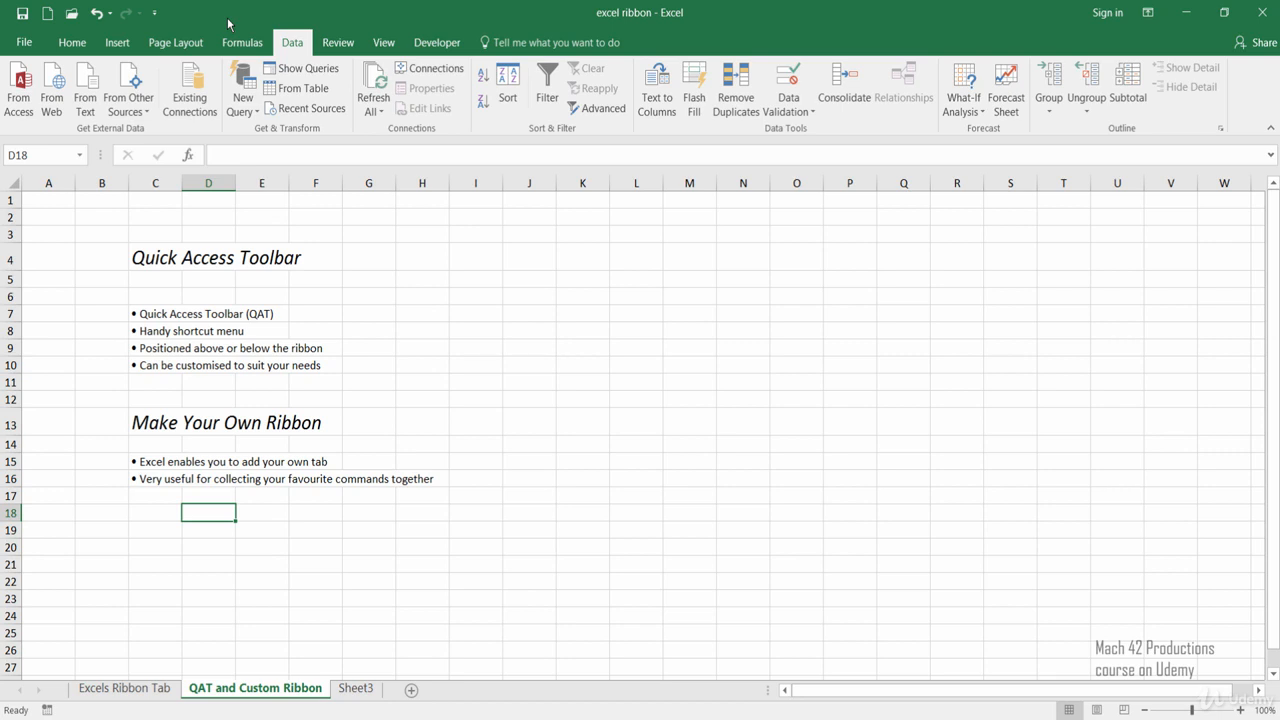
Add the Print Preview and Print command to the Quick Access Toolbar.
left_click(157, 16)
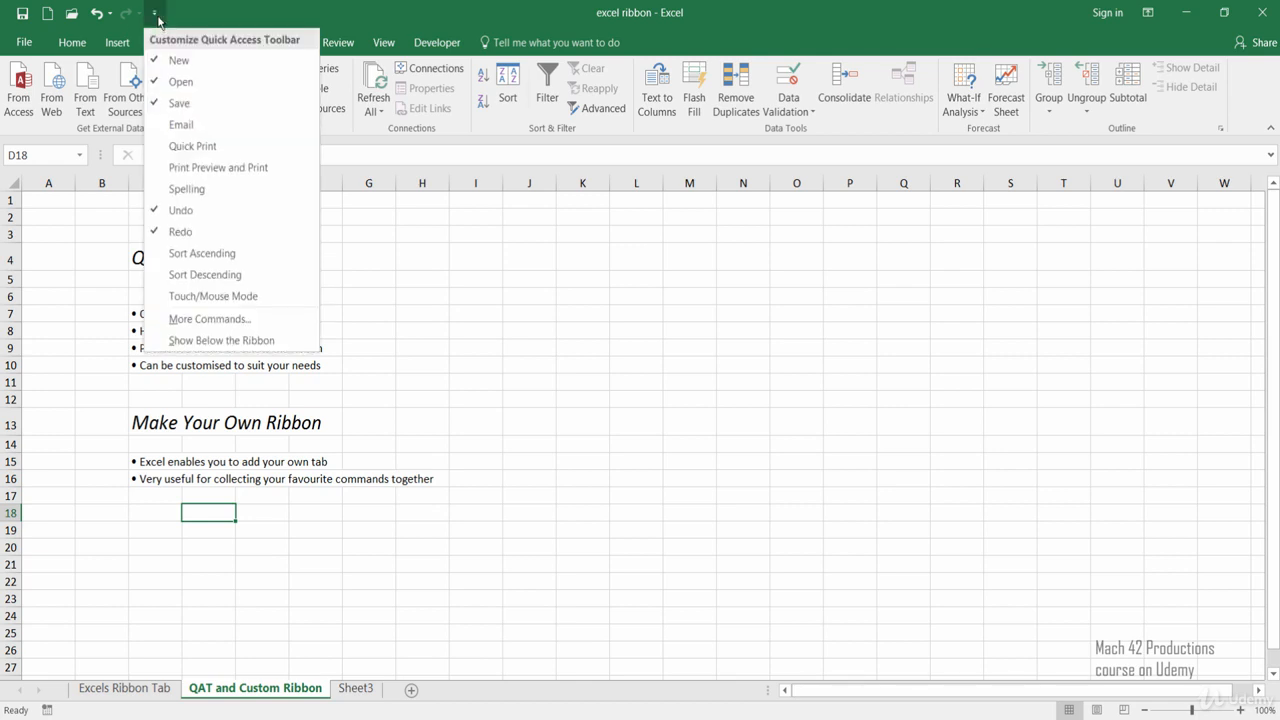
left_click(239, 171)
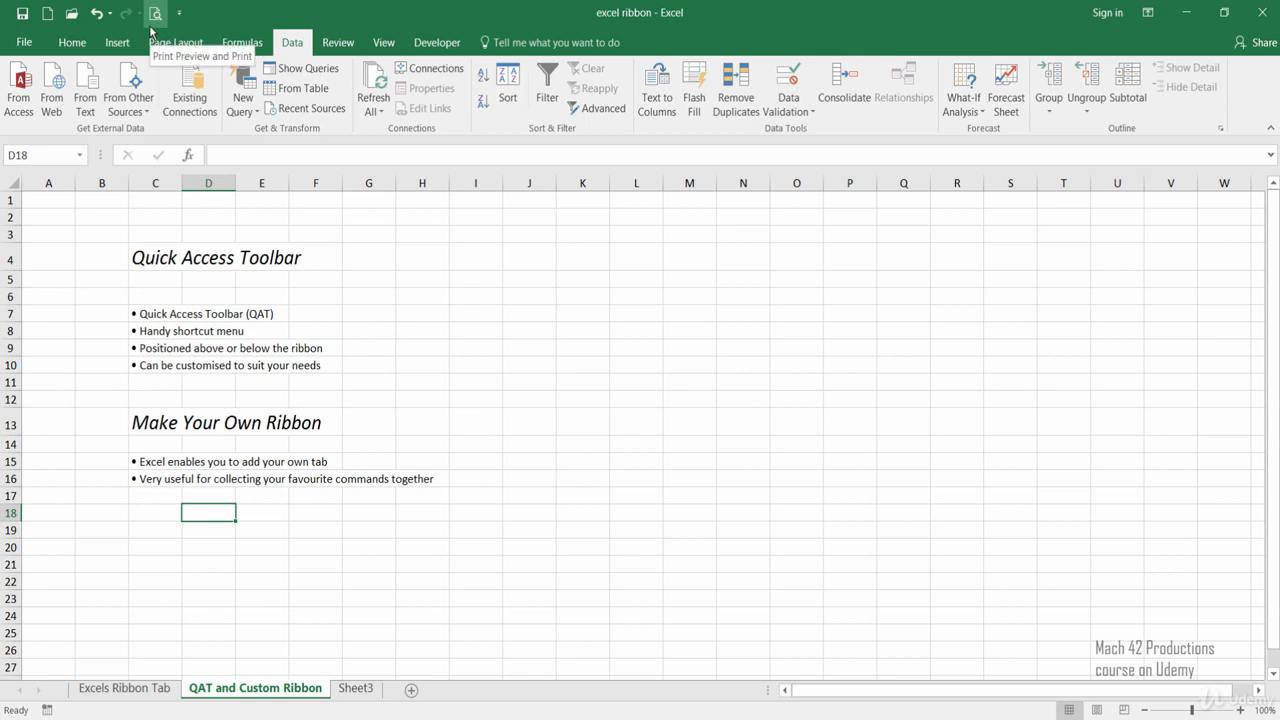
scroll(215, 62, "down", 3)
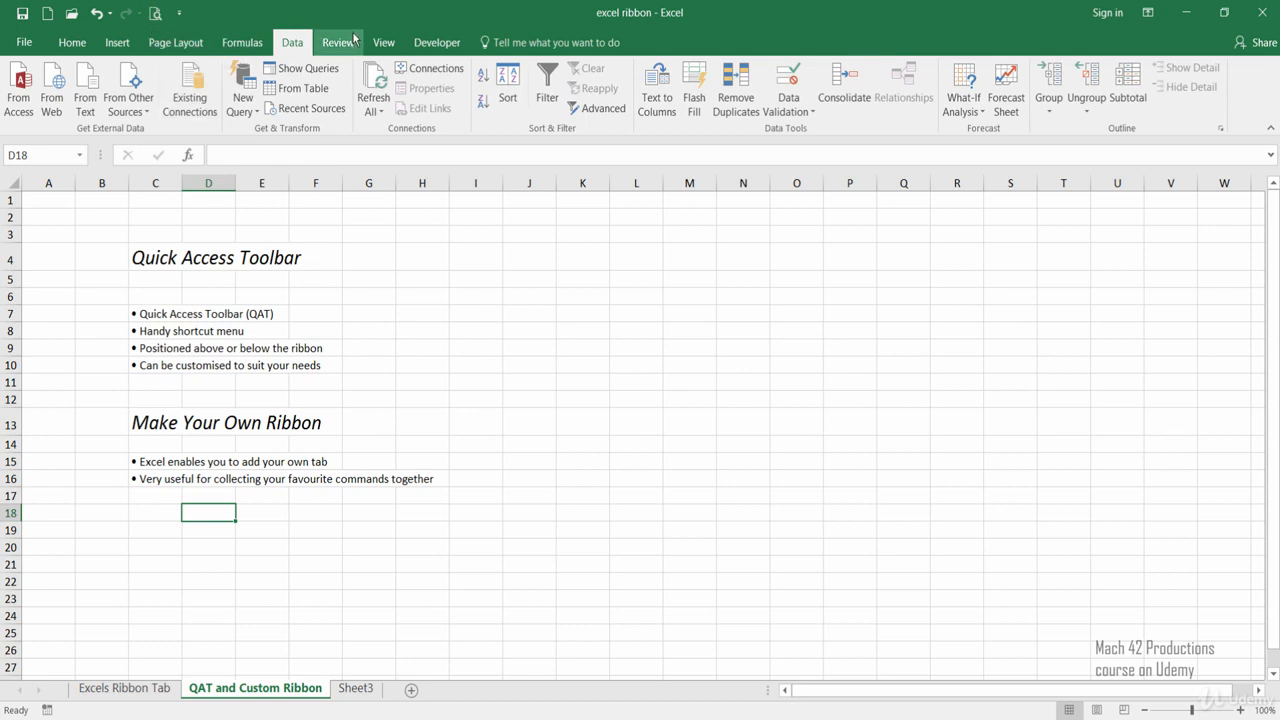
scroll(215, 62, "up", 7)
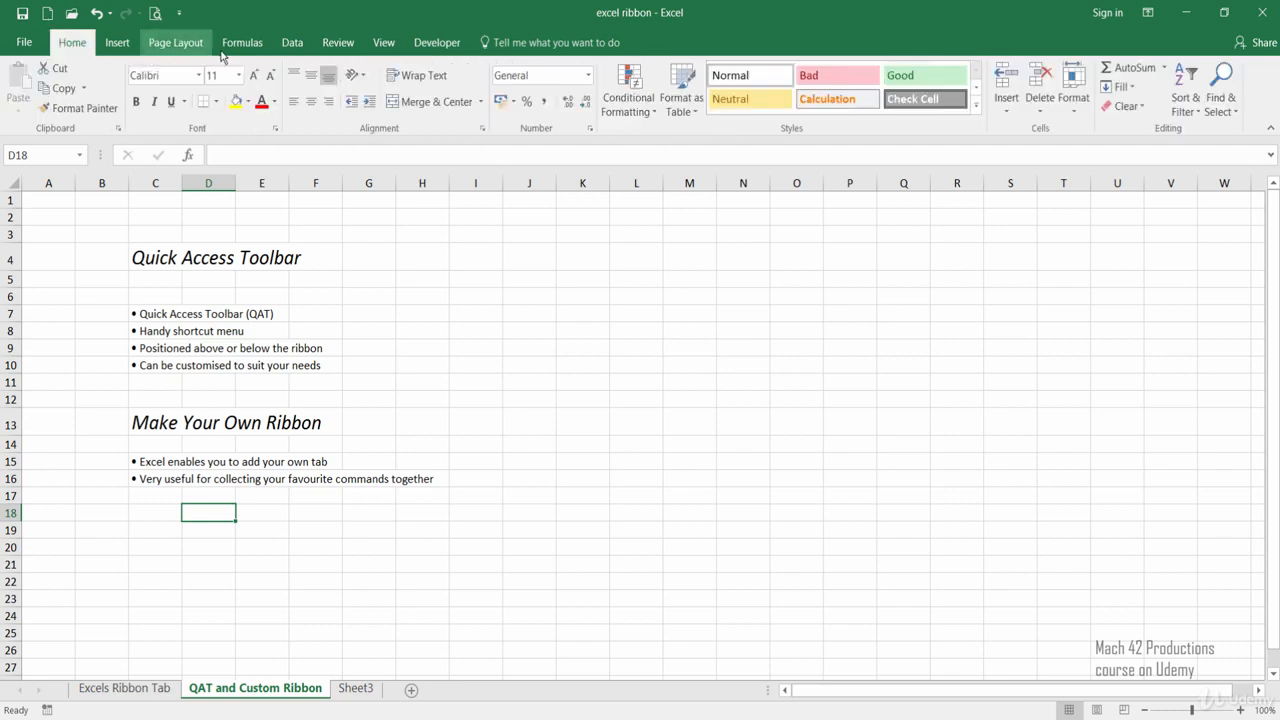
scroll(119, 76, "down", 7)
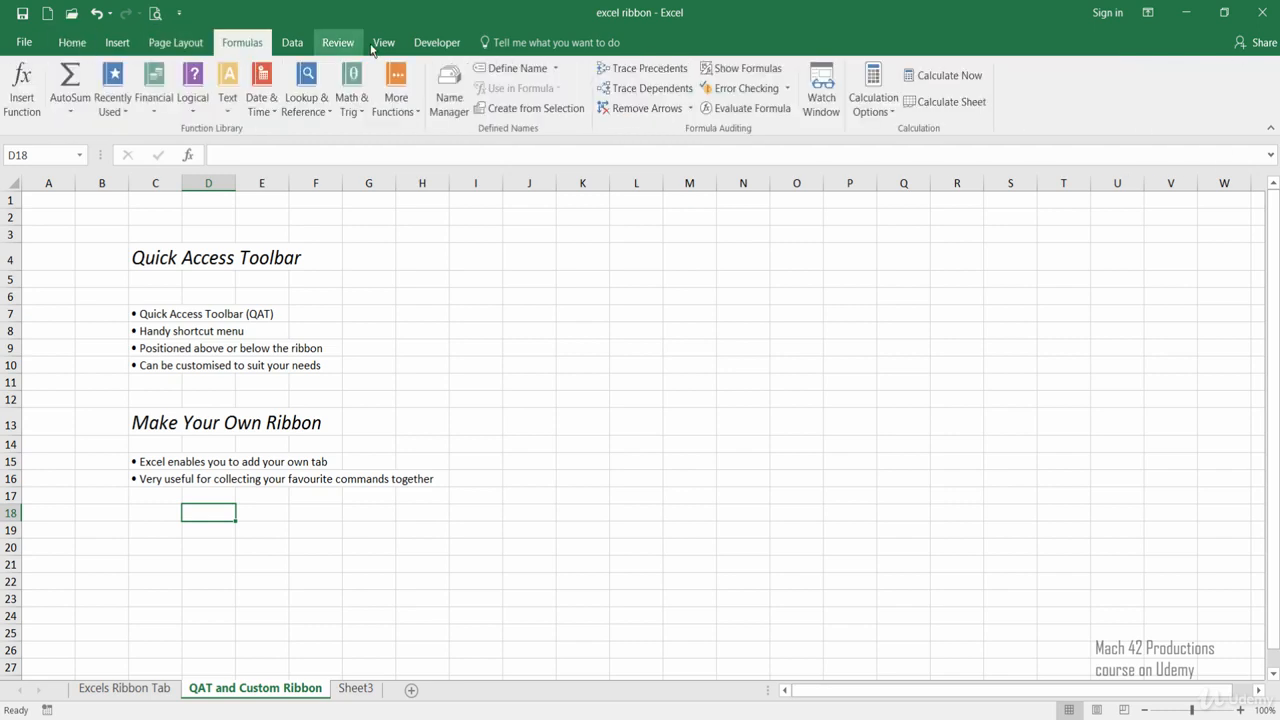
Check the print preview of the QAT and Custom Ribbon sheet and return to the worksheet.
left_click(155, 14)
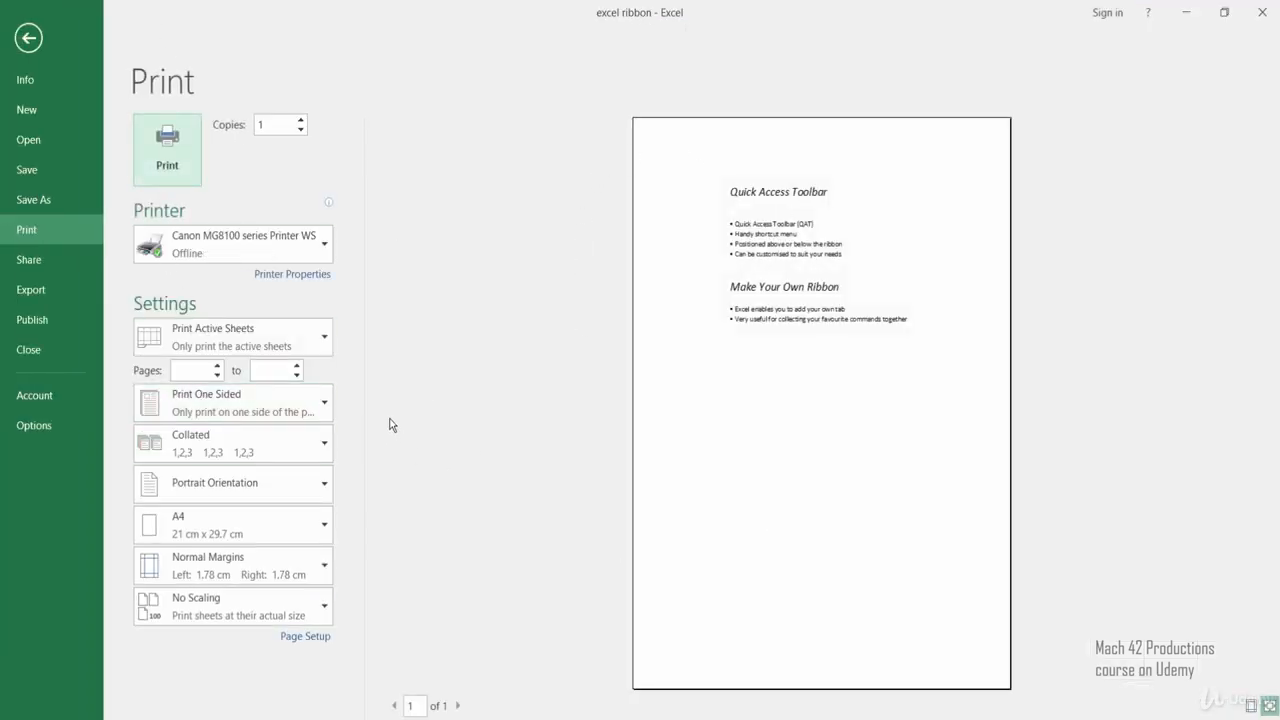
left_click(68, 65)
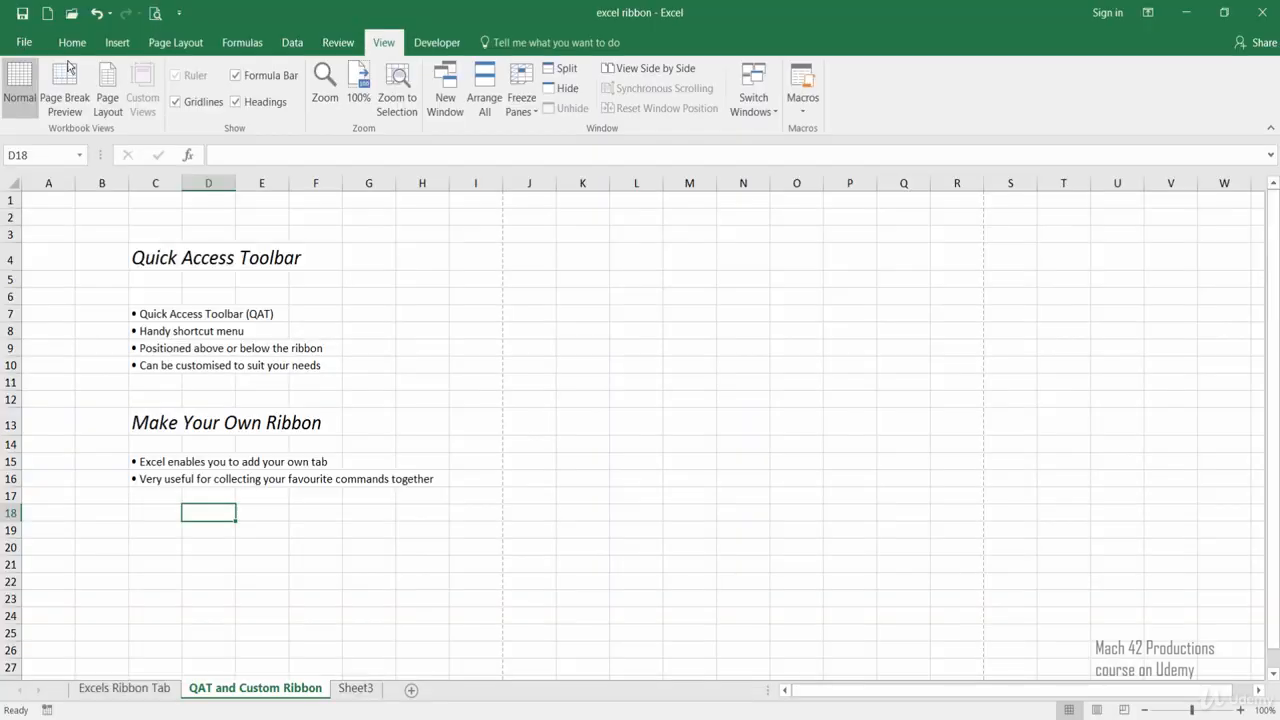
left_click(371, 285)
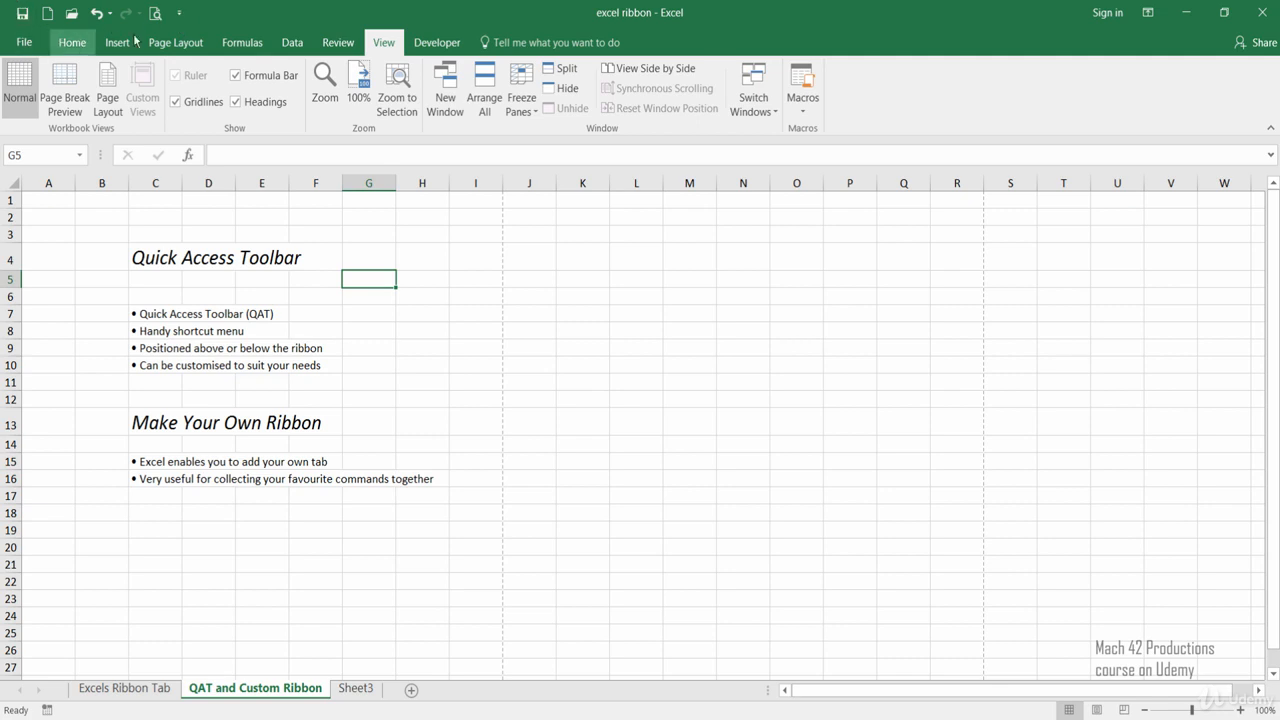
Show the Quick Access Toolbar below the ribbon and move it back above the ribbon.
left_click(180, 14)
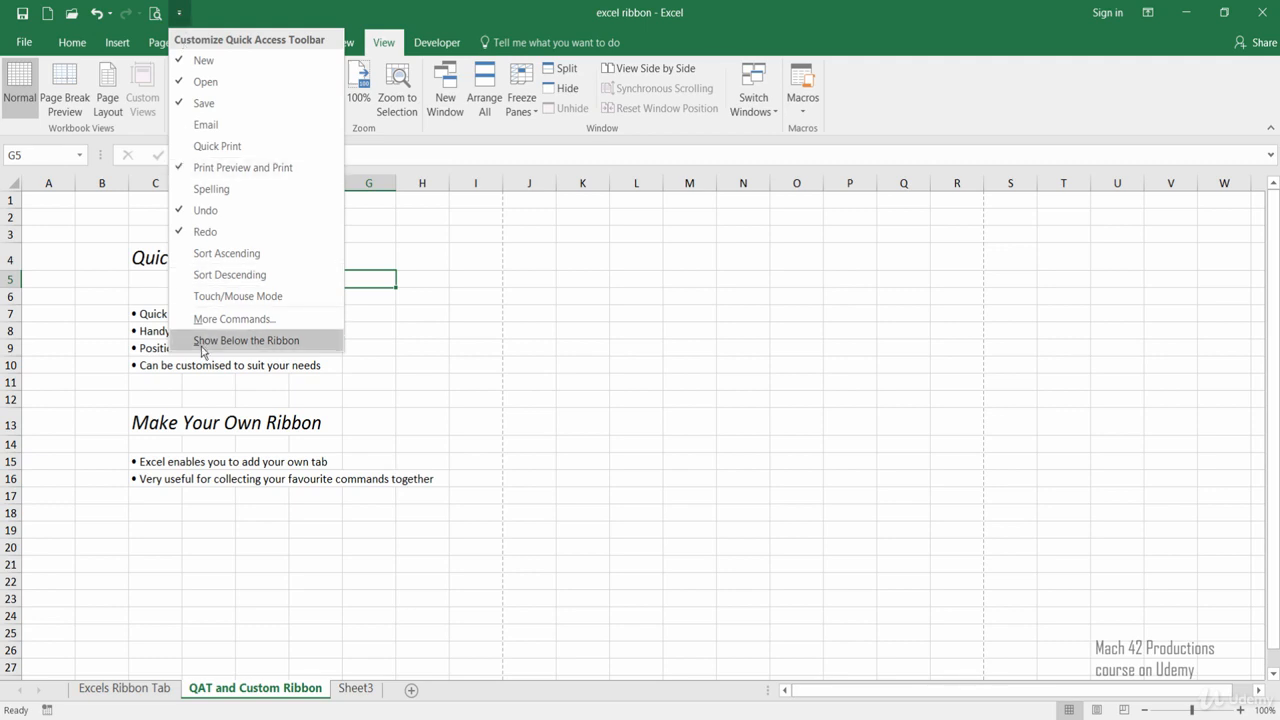
left_click(288, 342)
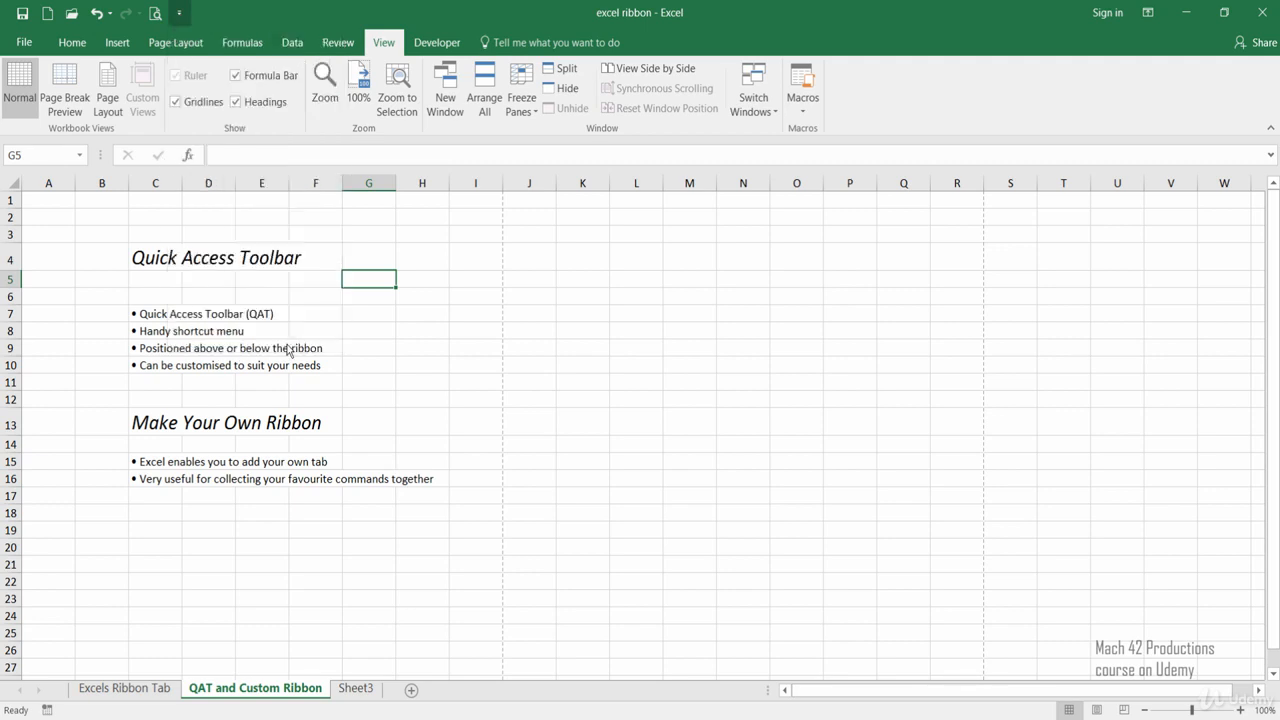
left_click(100, 380)
left_click(107, 512)
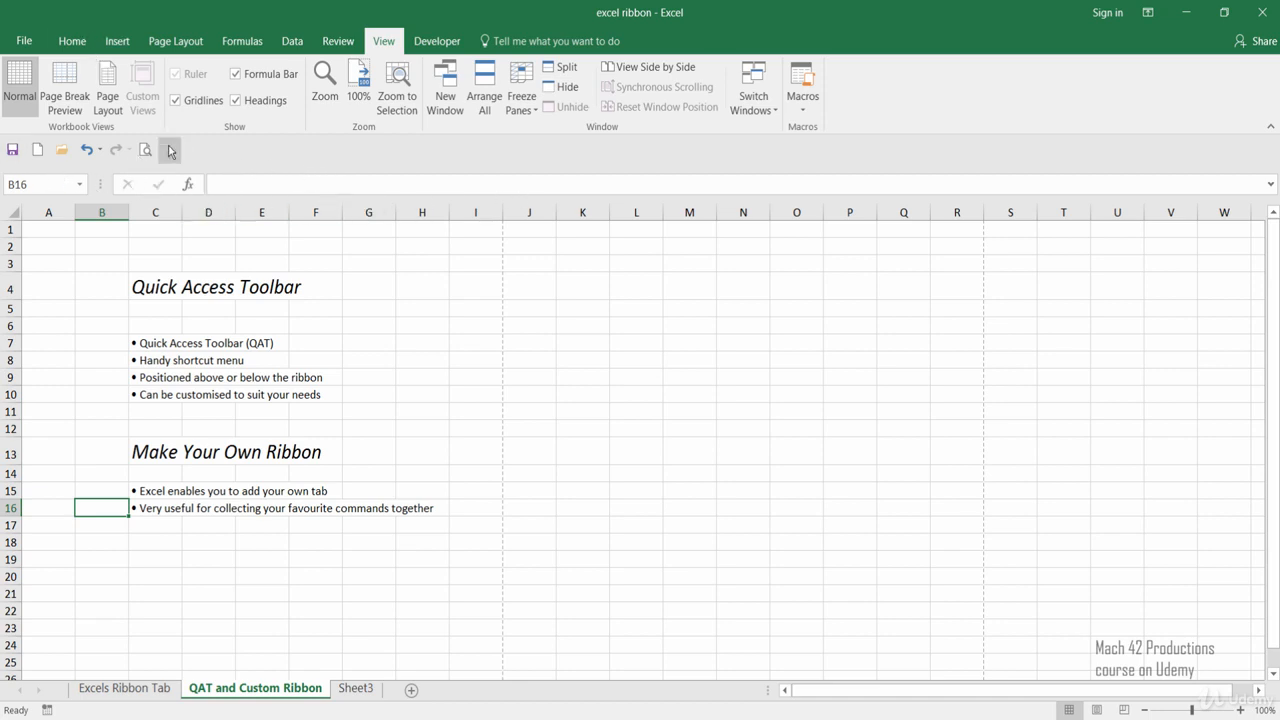
left_click(170, 151)
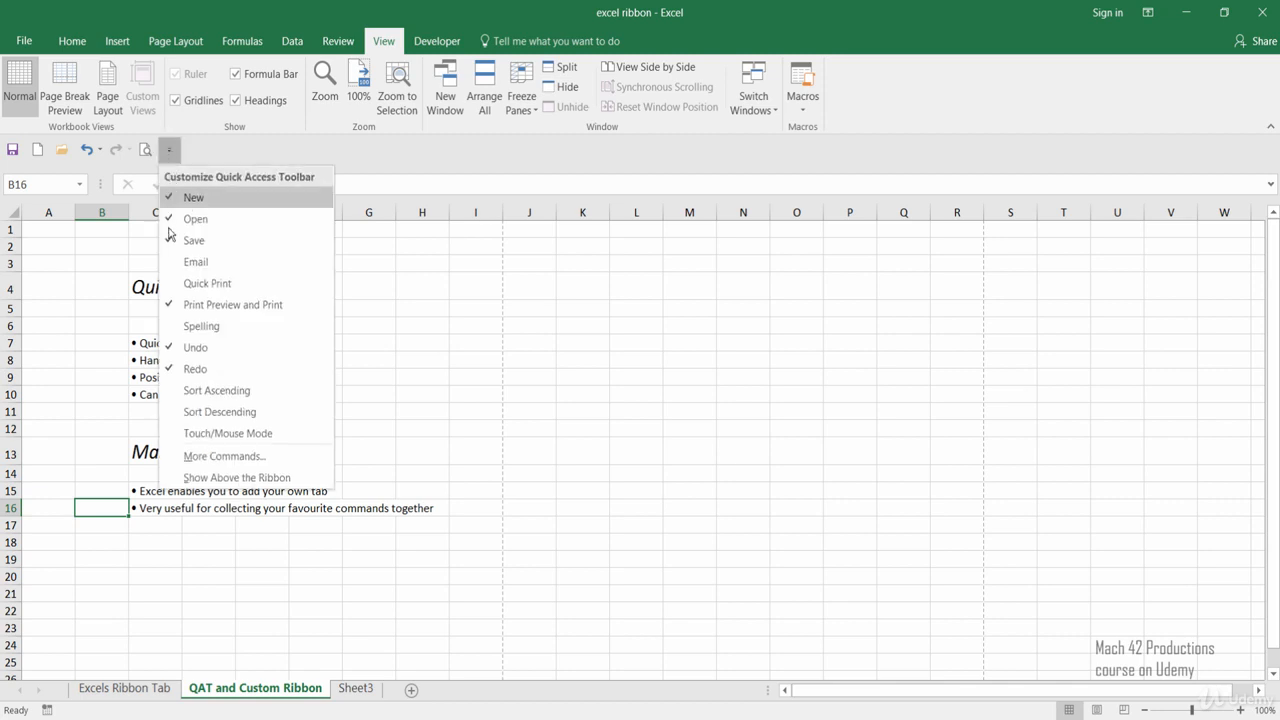
left_click(208, 477)
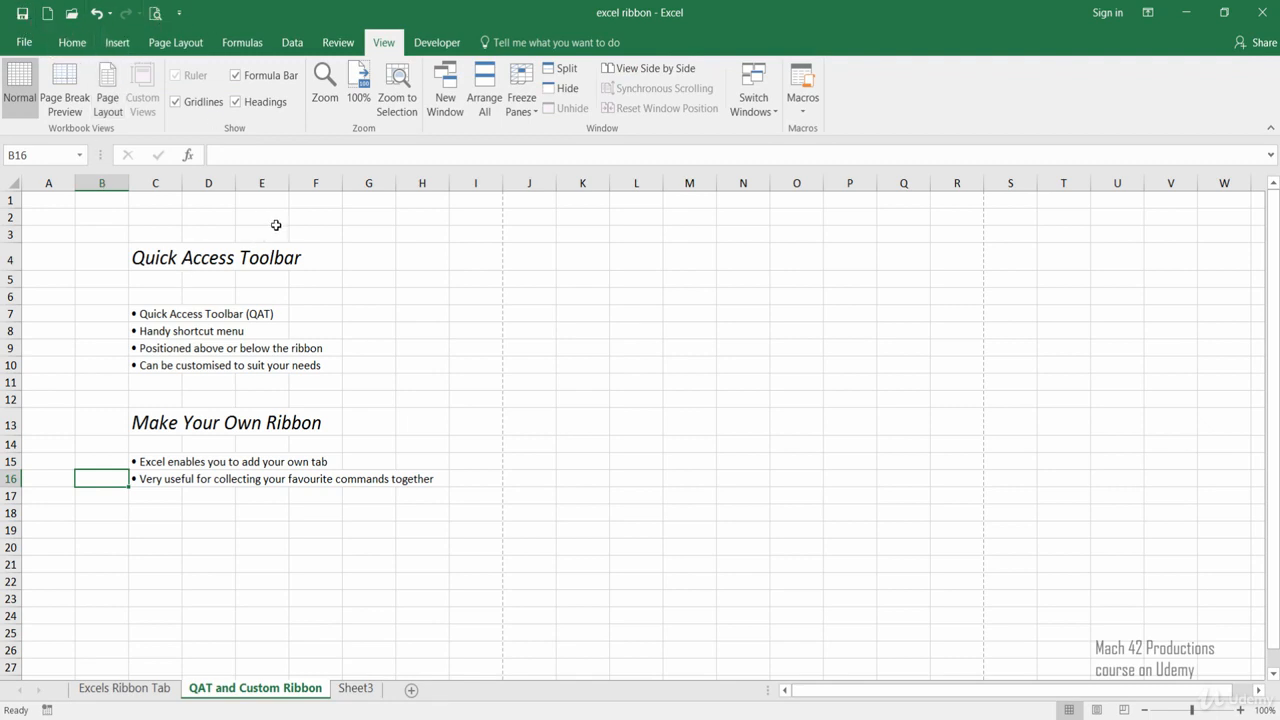
Add the Bold command from the Home Tab commands to the Quick Access Toolbar's command list for all documents.
left_click(179, 14)
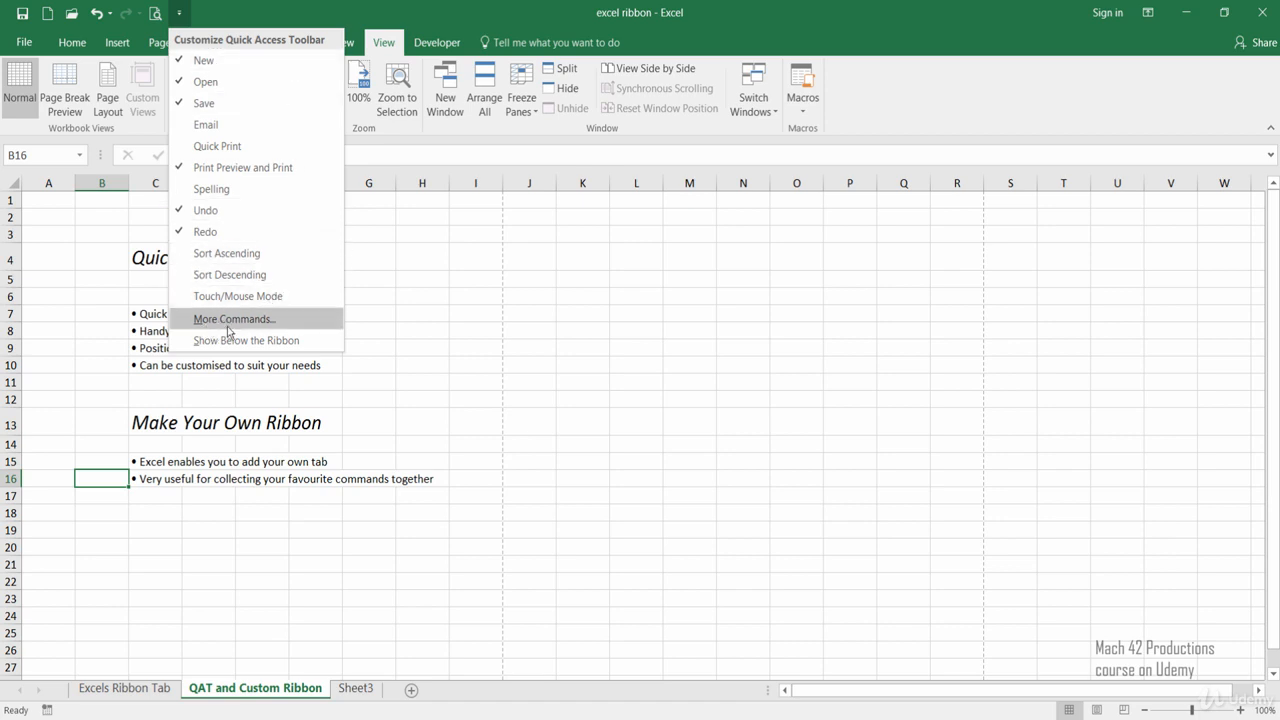
left_click(265, 320)
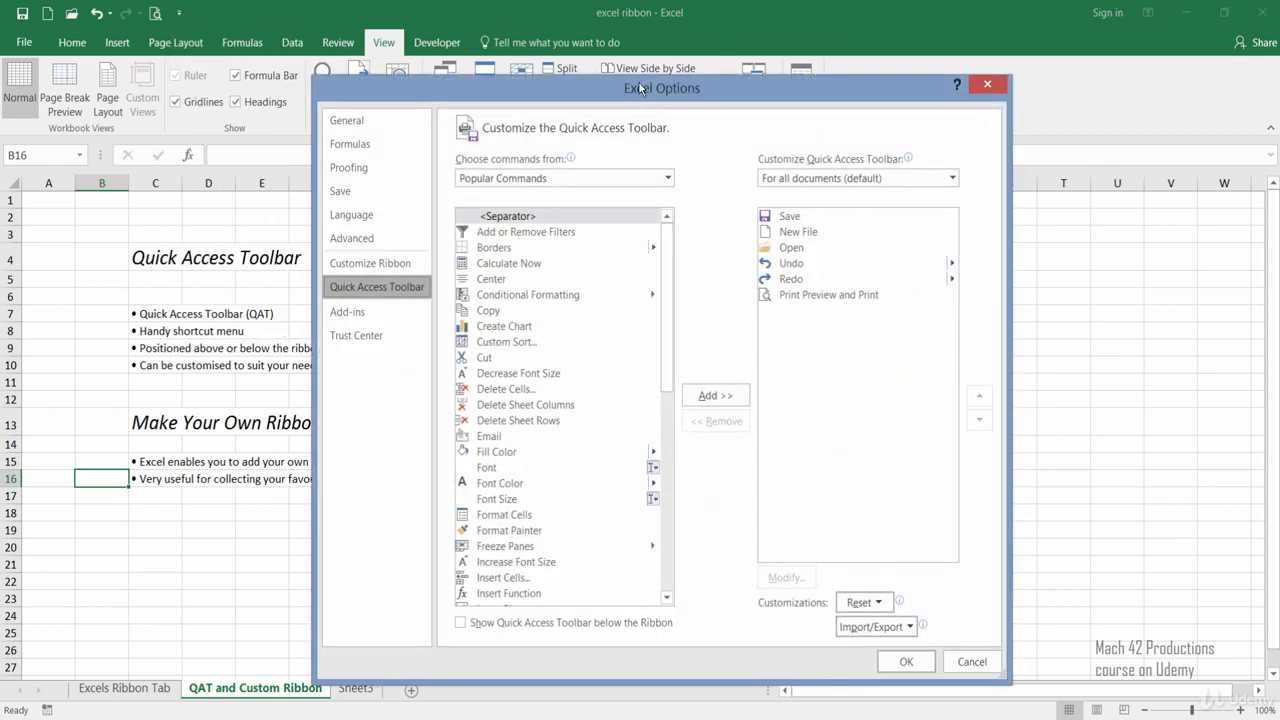
left_click_drag(641, 88, 585, 70)
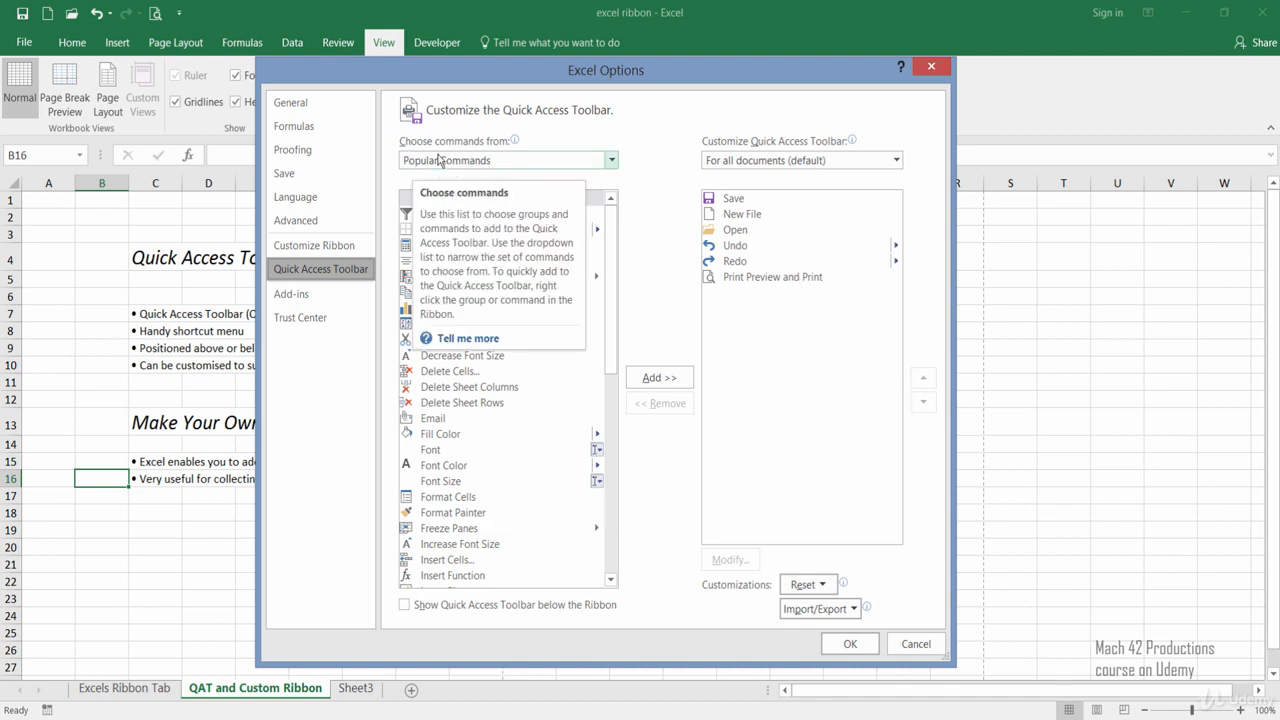
left_click(535, 163)
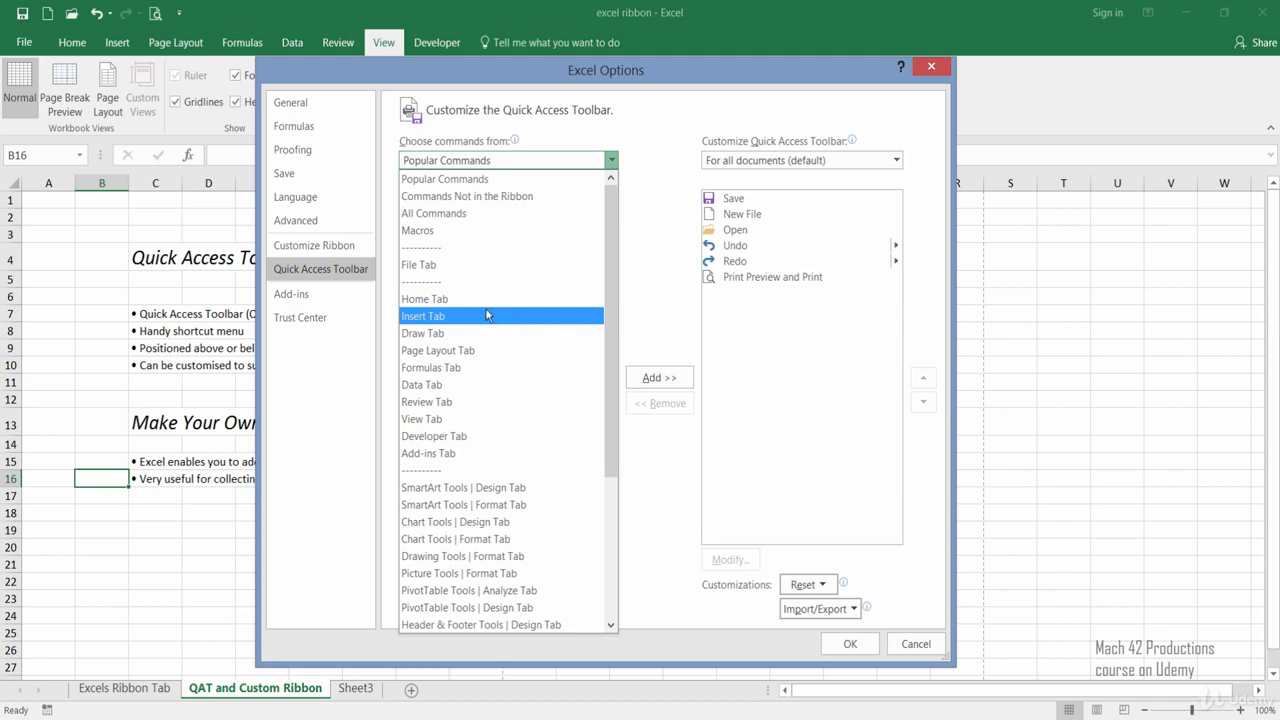
left_click(410, 300)
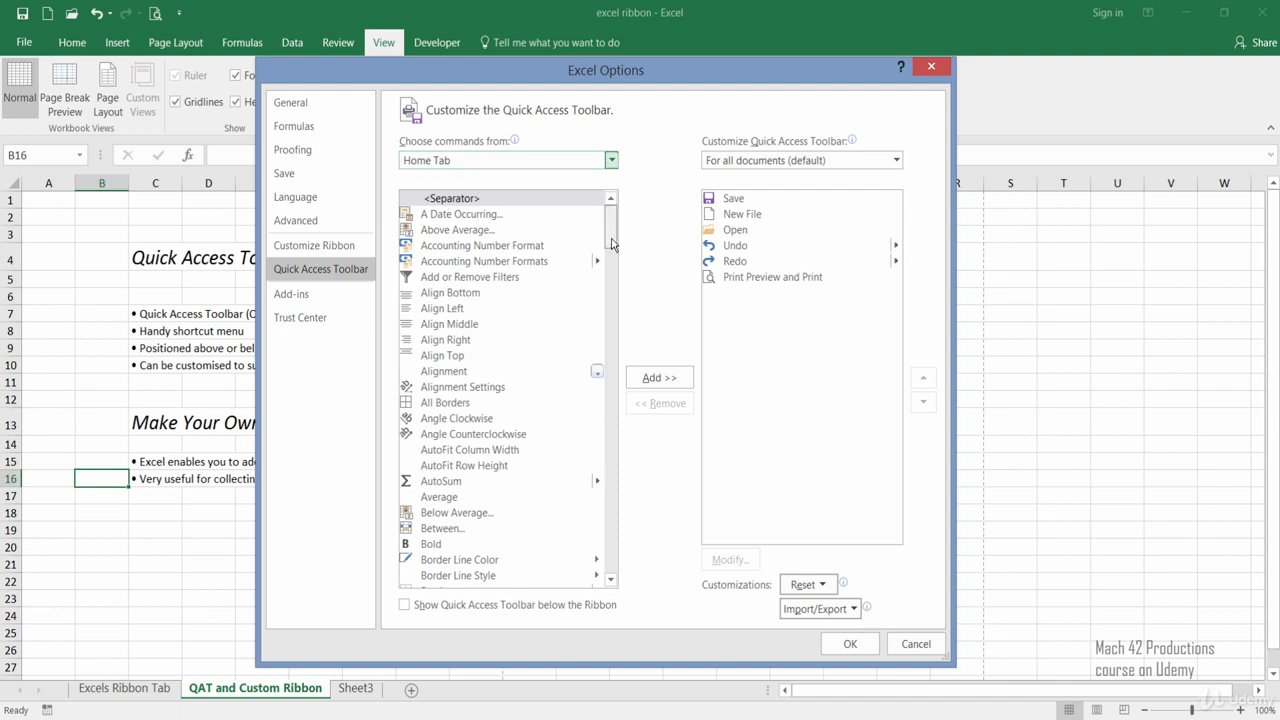
left_click_drag(611, 244, 612, 256)
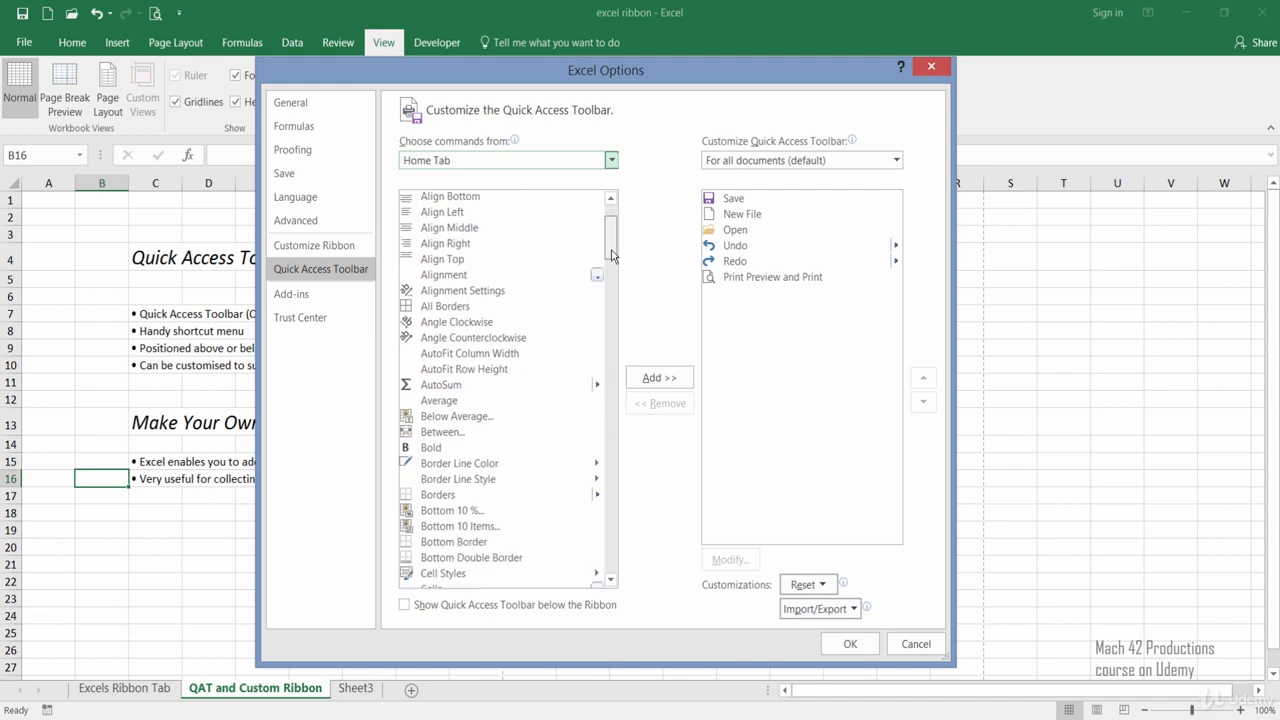
scroll(575, 378, "down", 3)
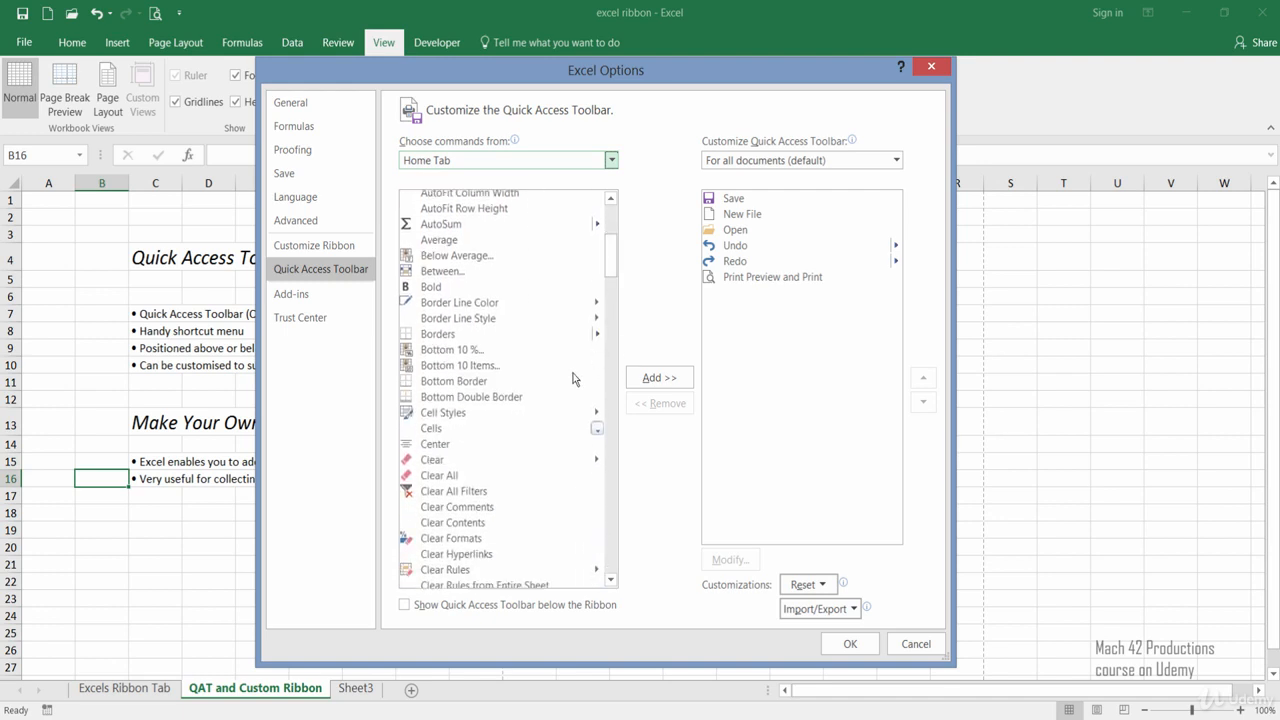
left_click(436, 290)
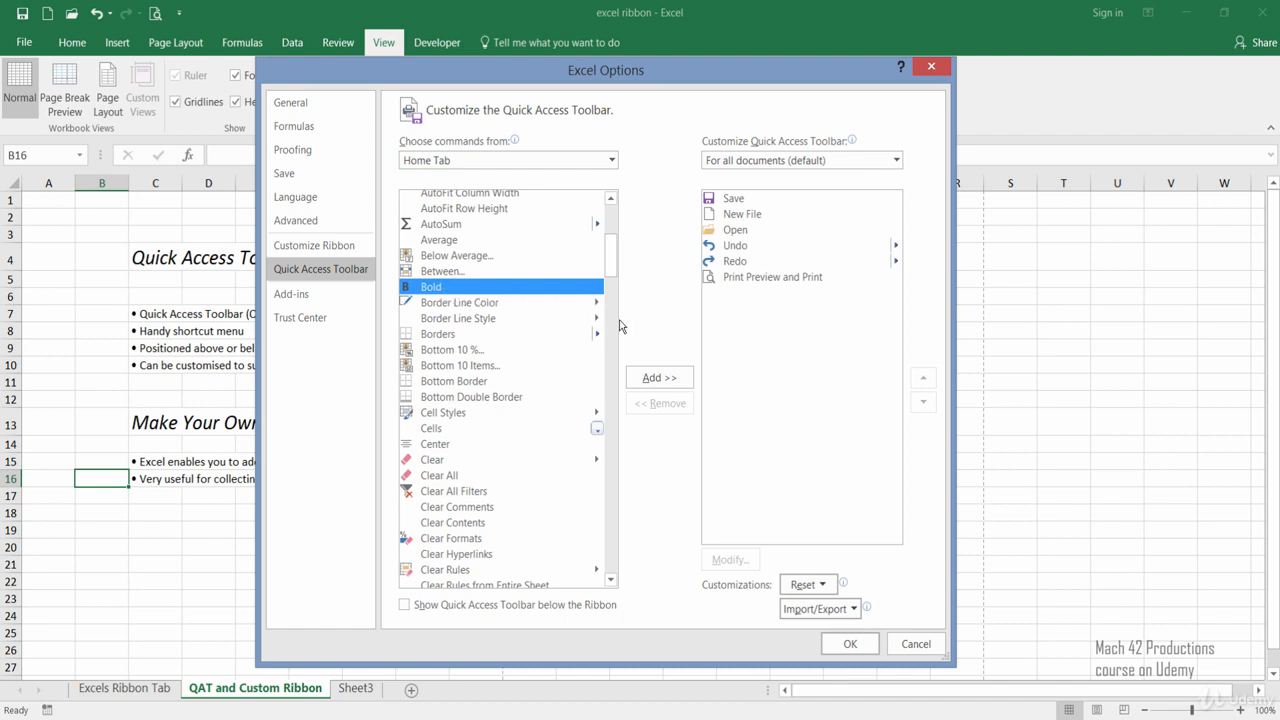
left_click(637, 385)
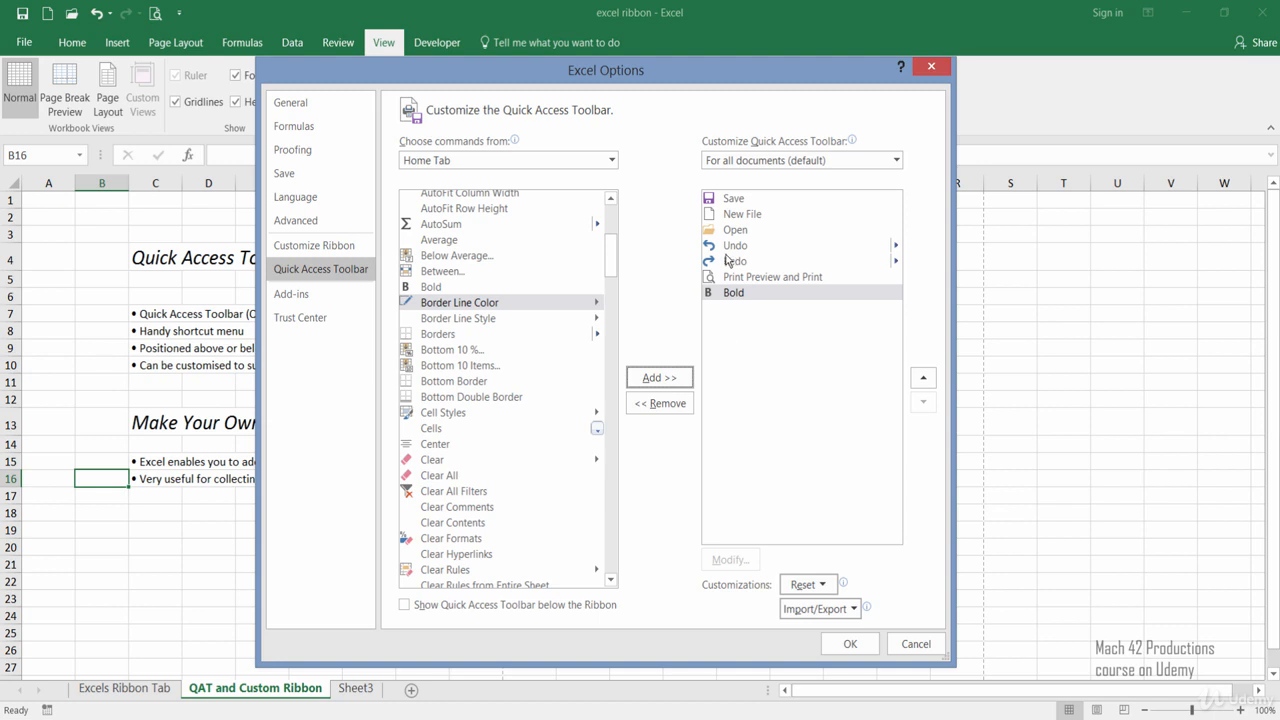
Move Bold up three places to sit between Open and Undo, and apply the Quick Access Toolbar changes.
left_click(723, 296)
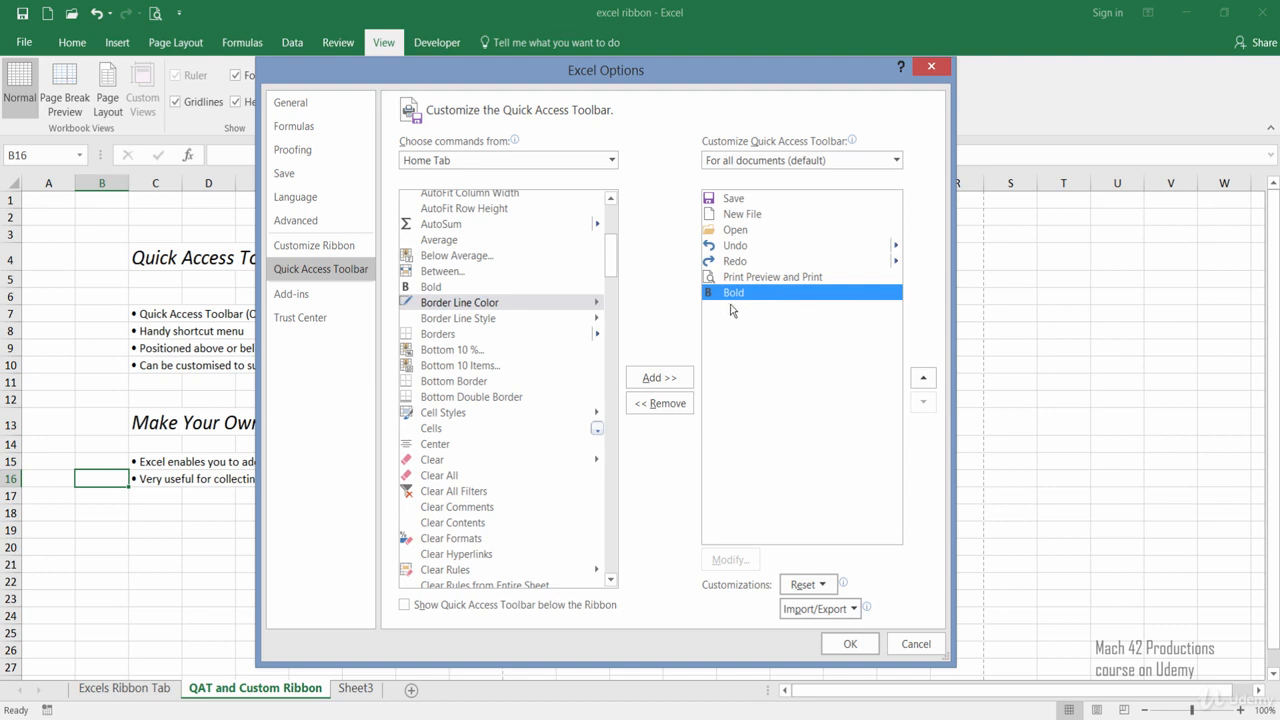
left_click(923, 382)
left_click(923, 382)
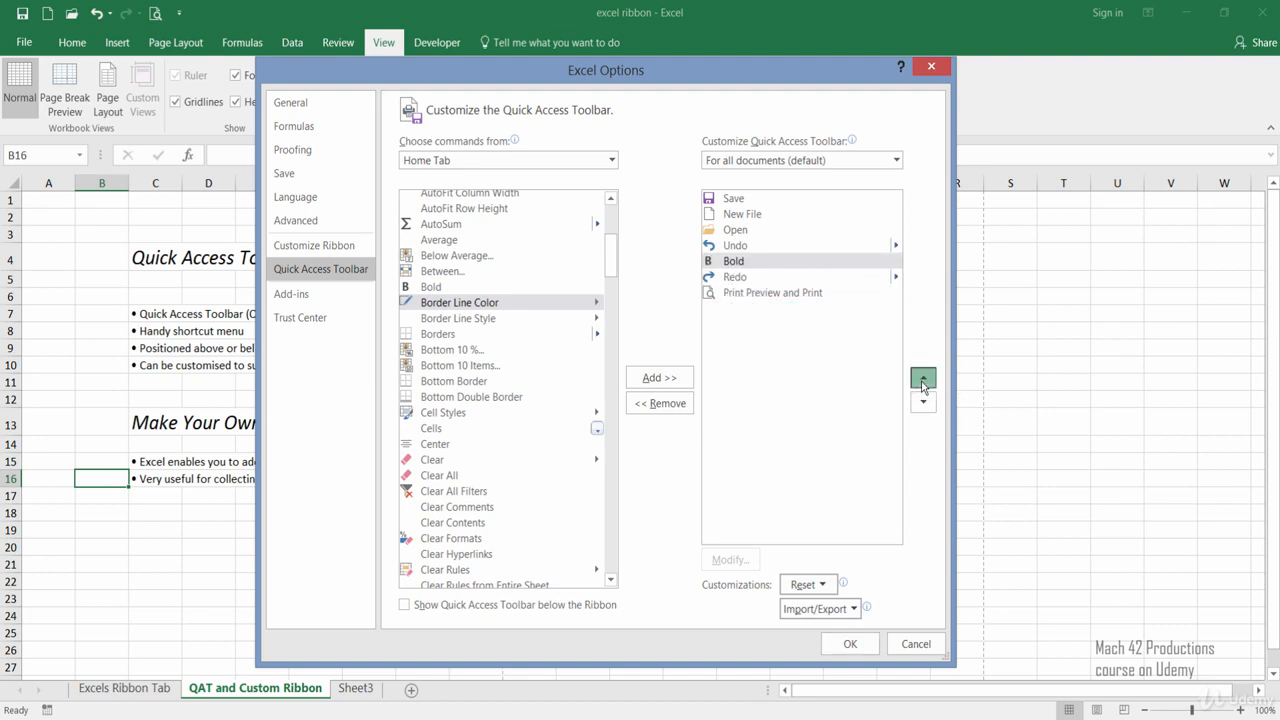
left_click(923, 382)
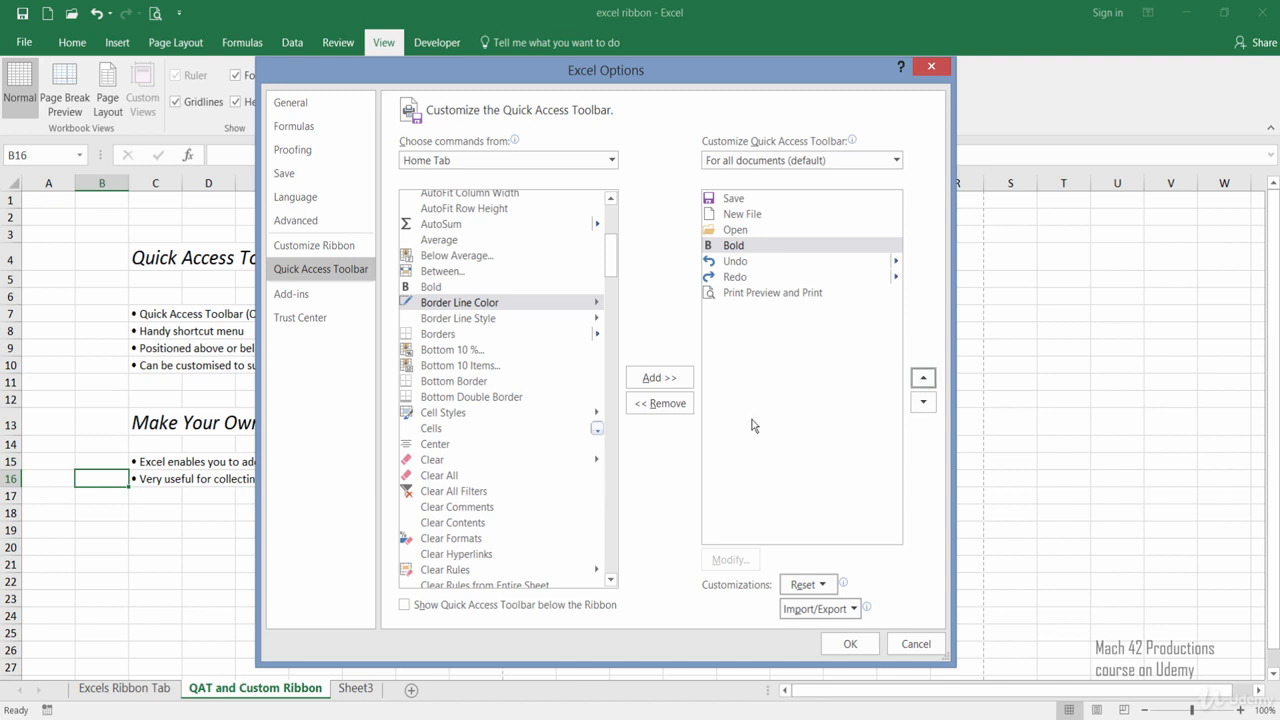
left_click(842, 652)
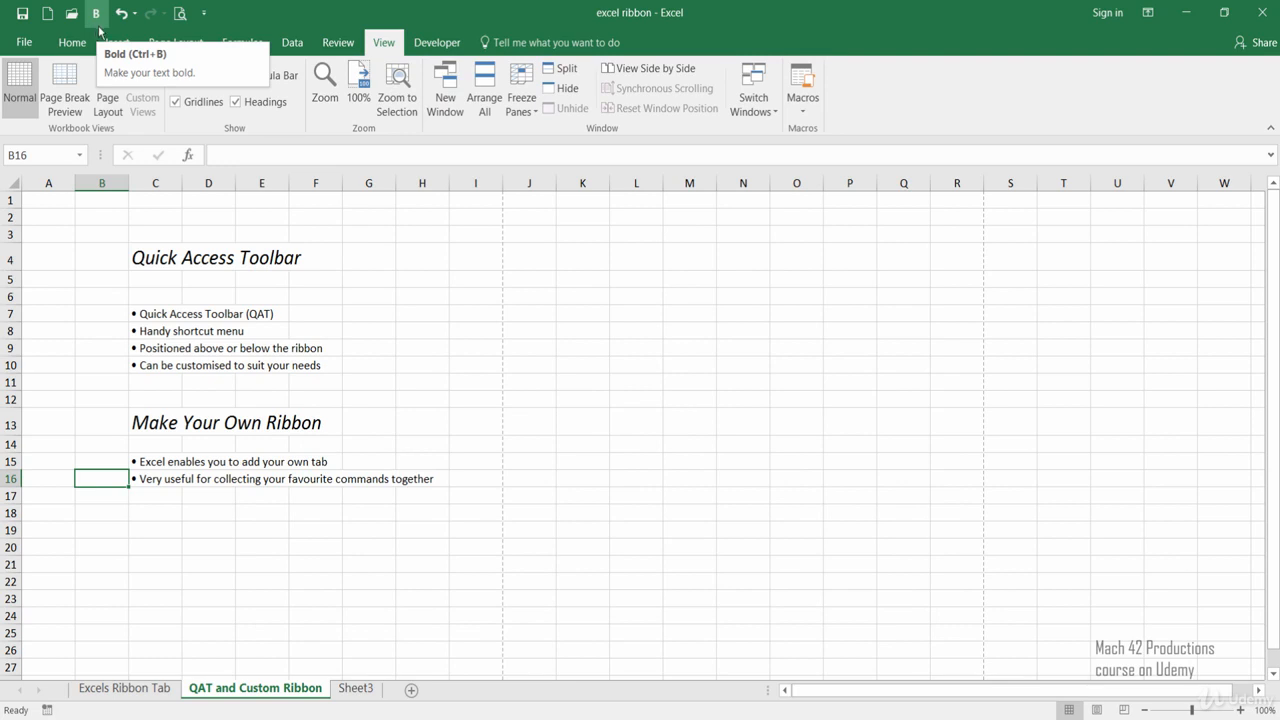
Try the Quick Access Toolbar's Bold command on cell C7 and remove the bold formatting again.
left_click(145, 314)
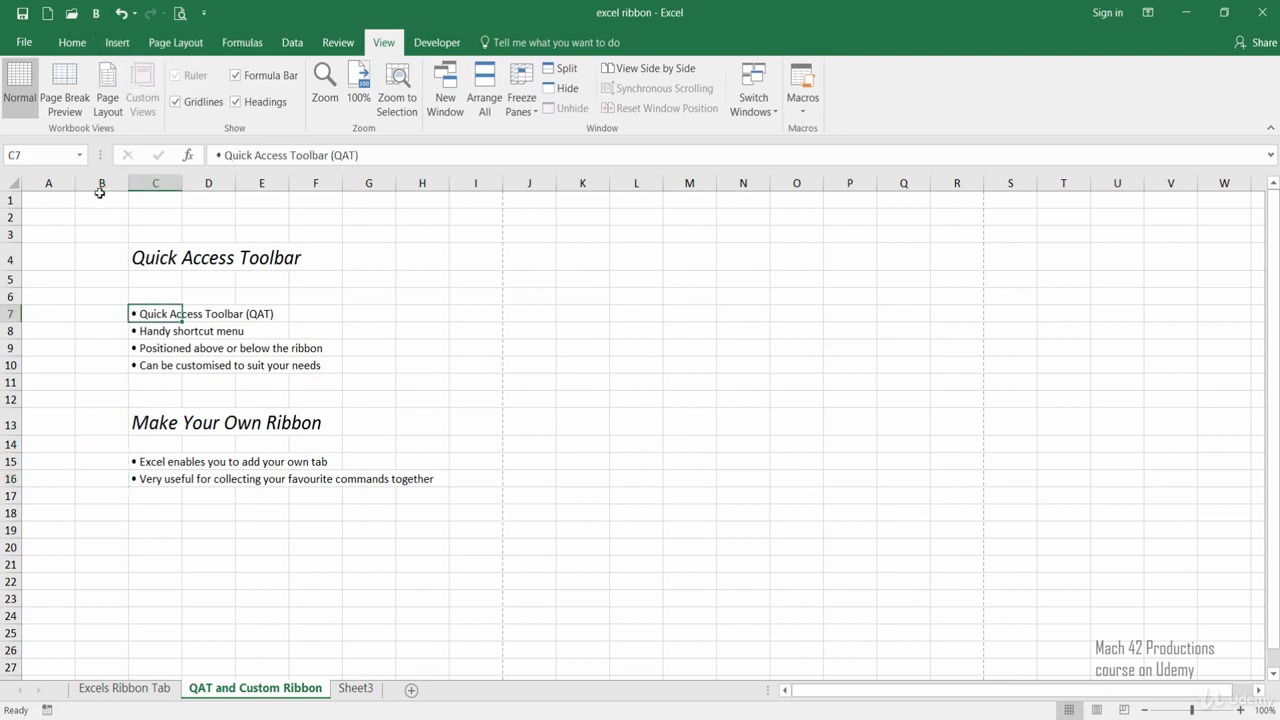
left_click(96, 13)
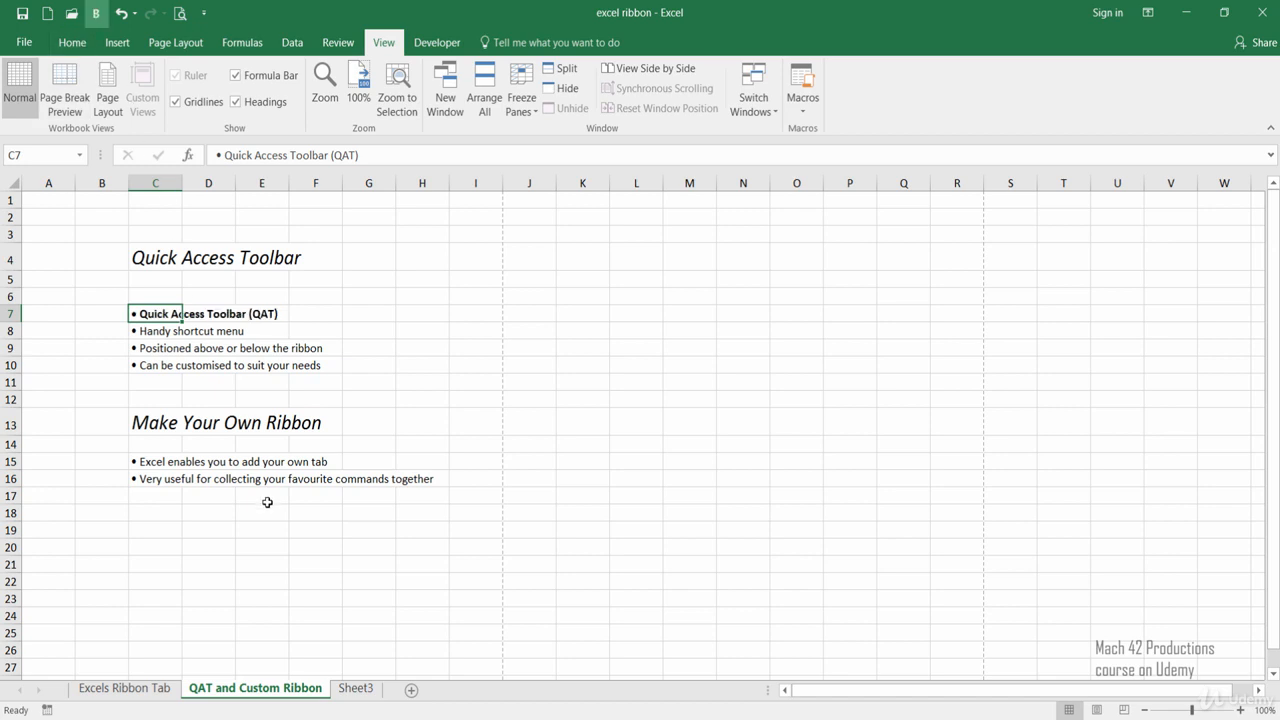
left_click(96, 13)
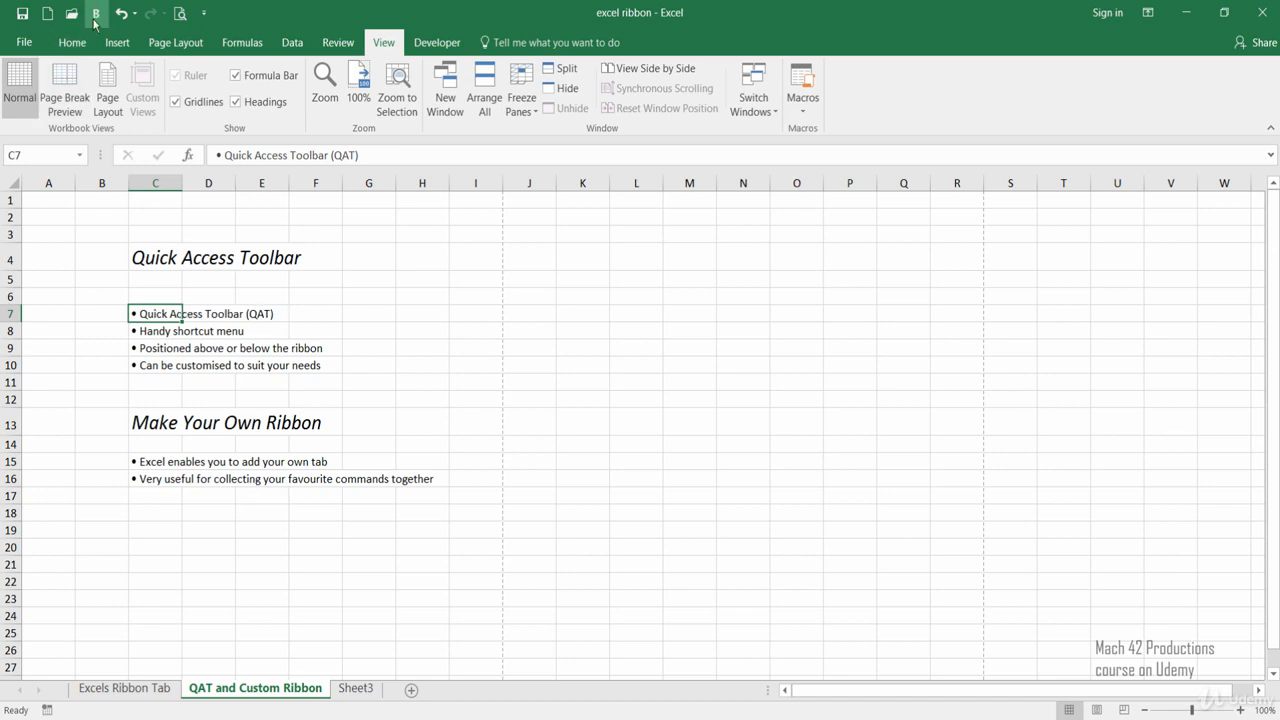
Review the reset choices for Quick Access Toolbar customizations, leave the options without resetting, and select cell H10.
left_click(207, 22)
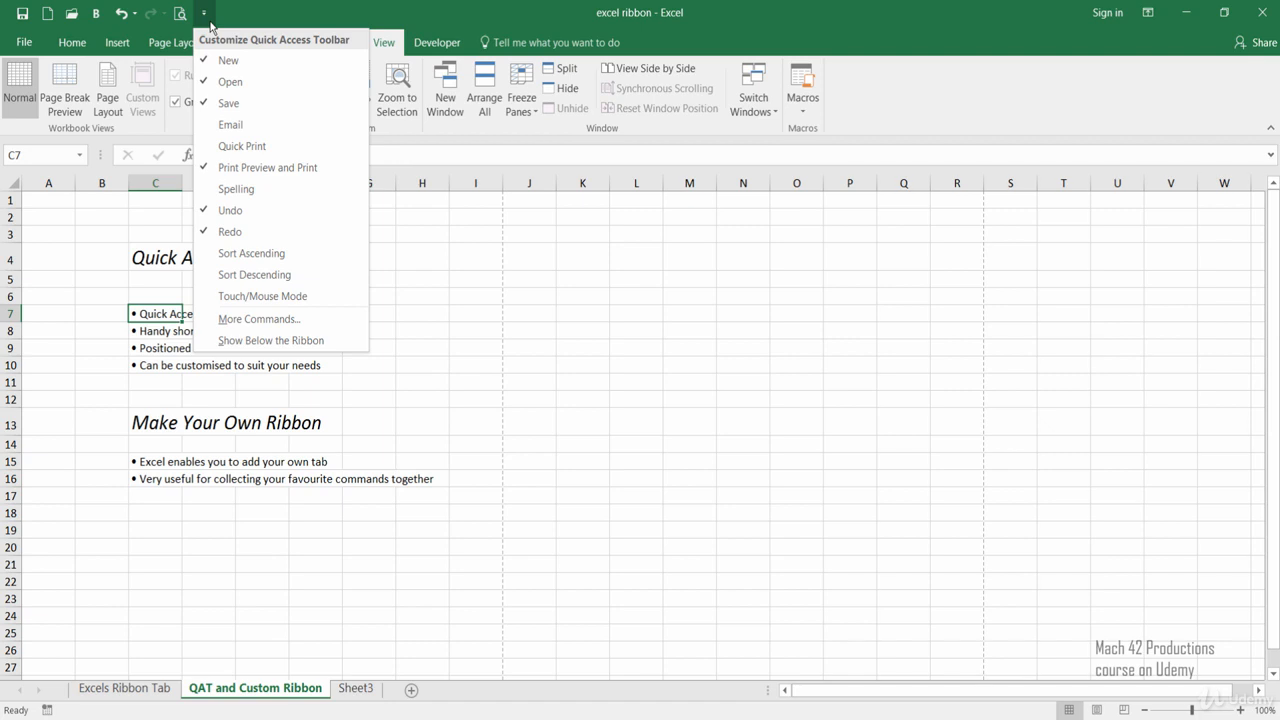
left_click(213, 321)
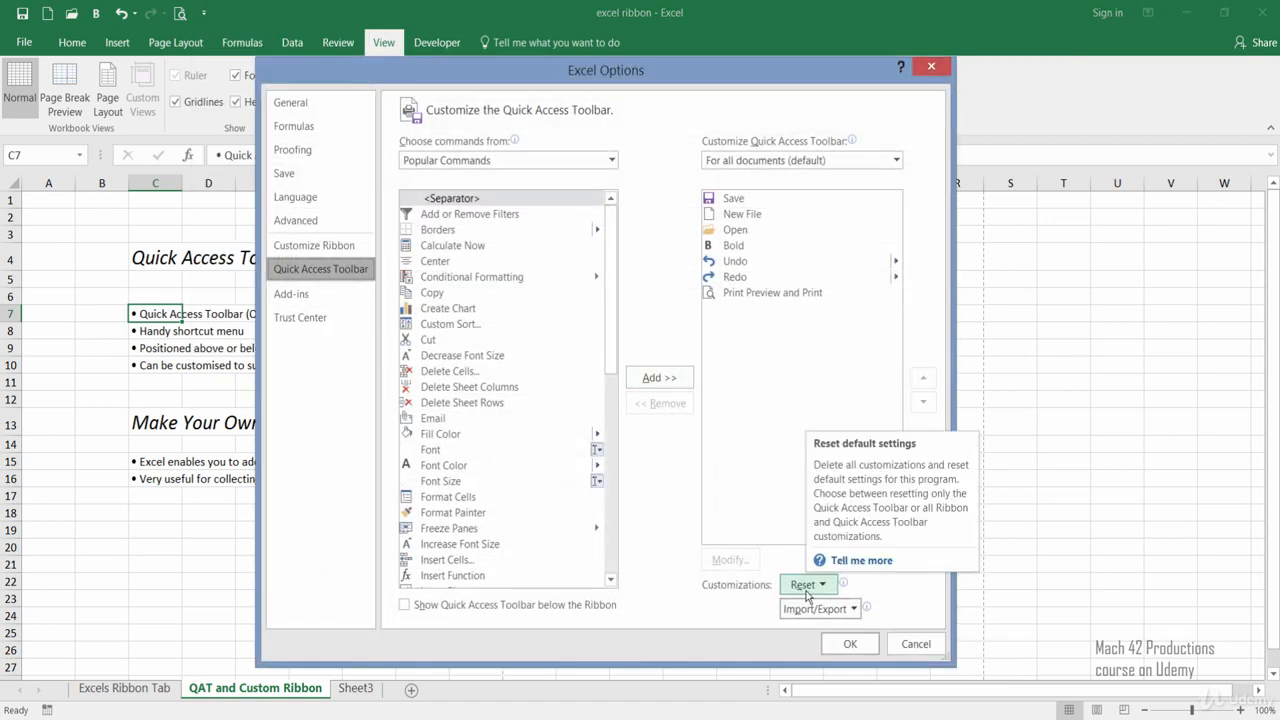
left_click(806, 588)
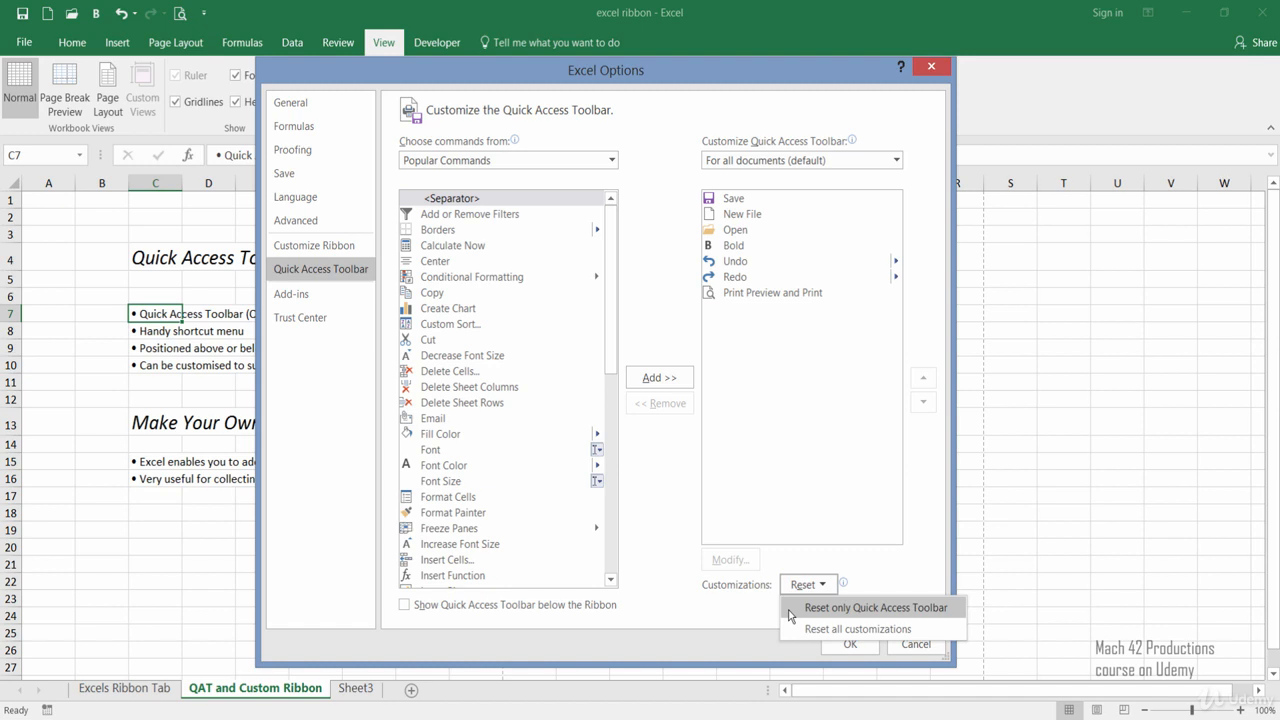
left_click(746, 622)
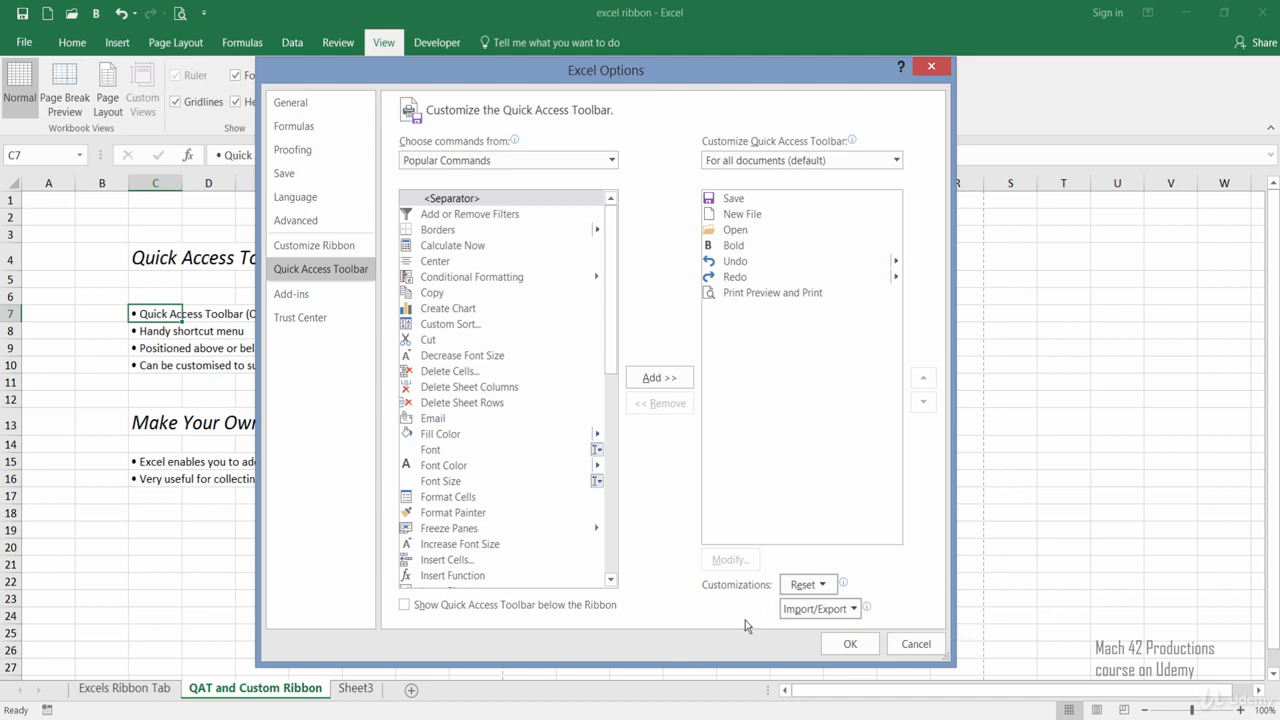
left_click(916, 644)
left_click(445, 370)
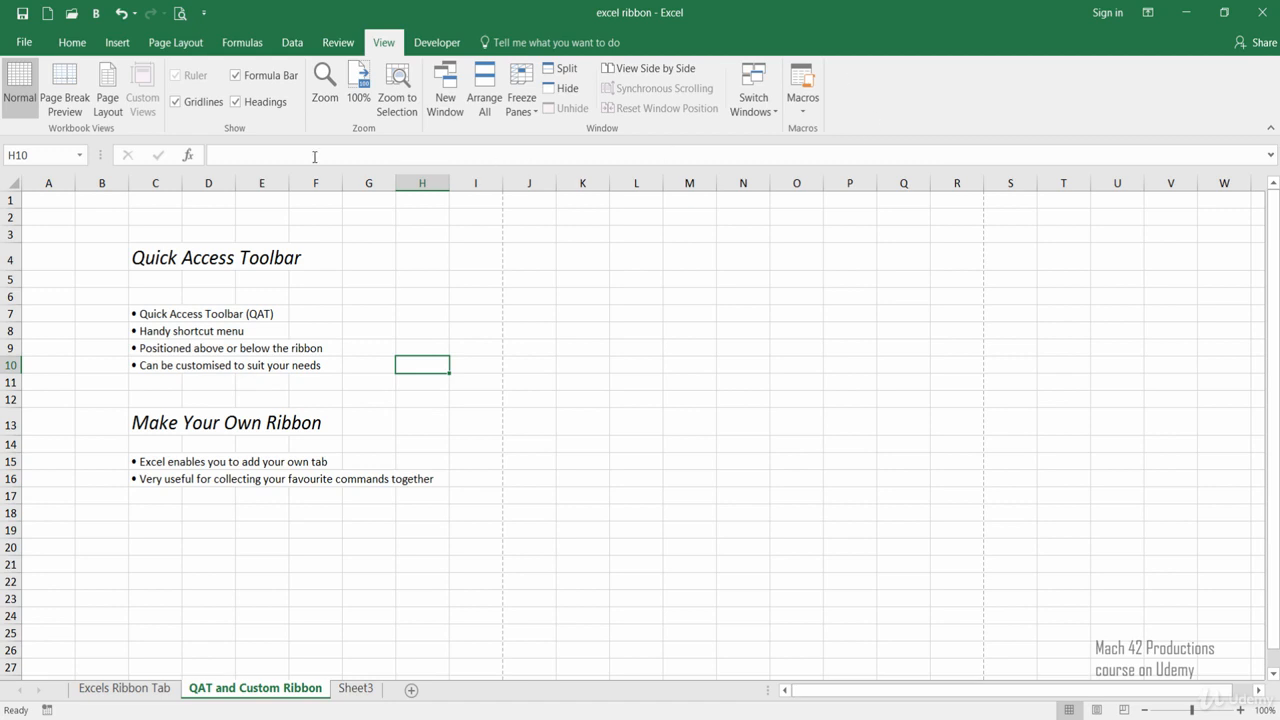
Open the ribbon customization options and examine the command groups inside the Home tab.
right_click(840, 118)
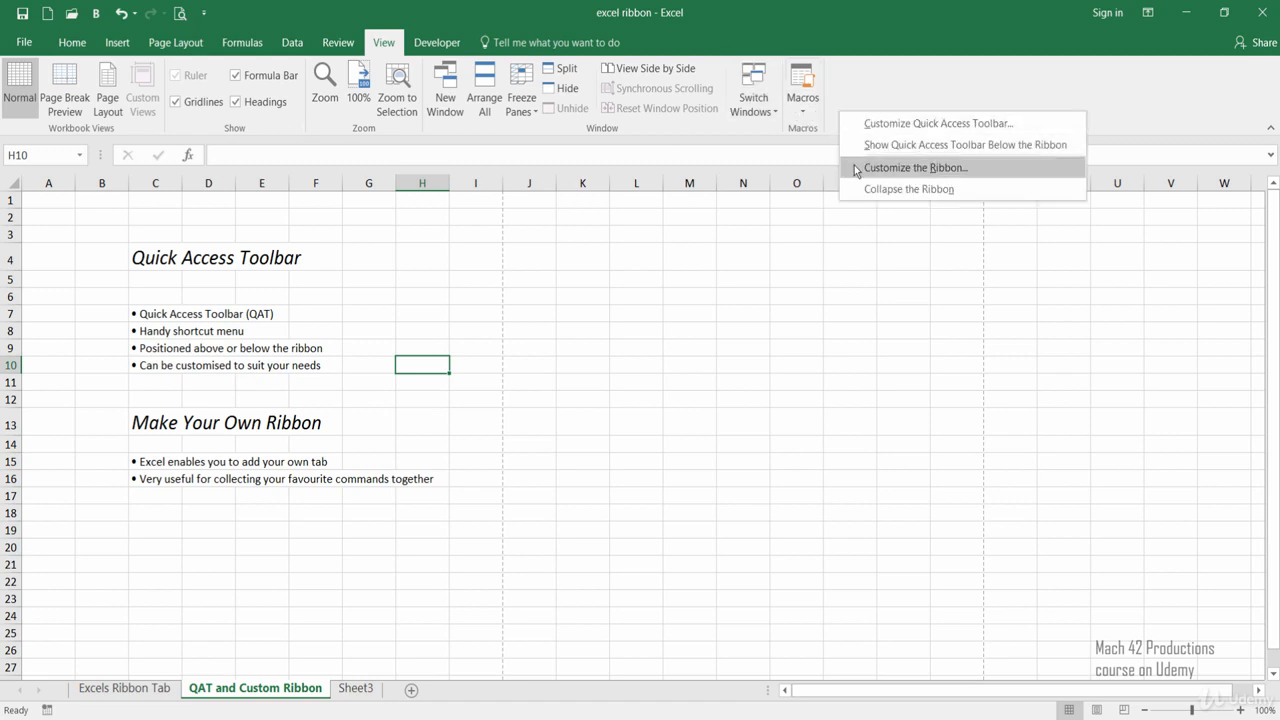
left_click(857, 168)
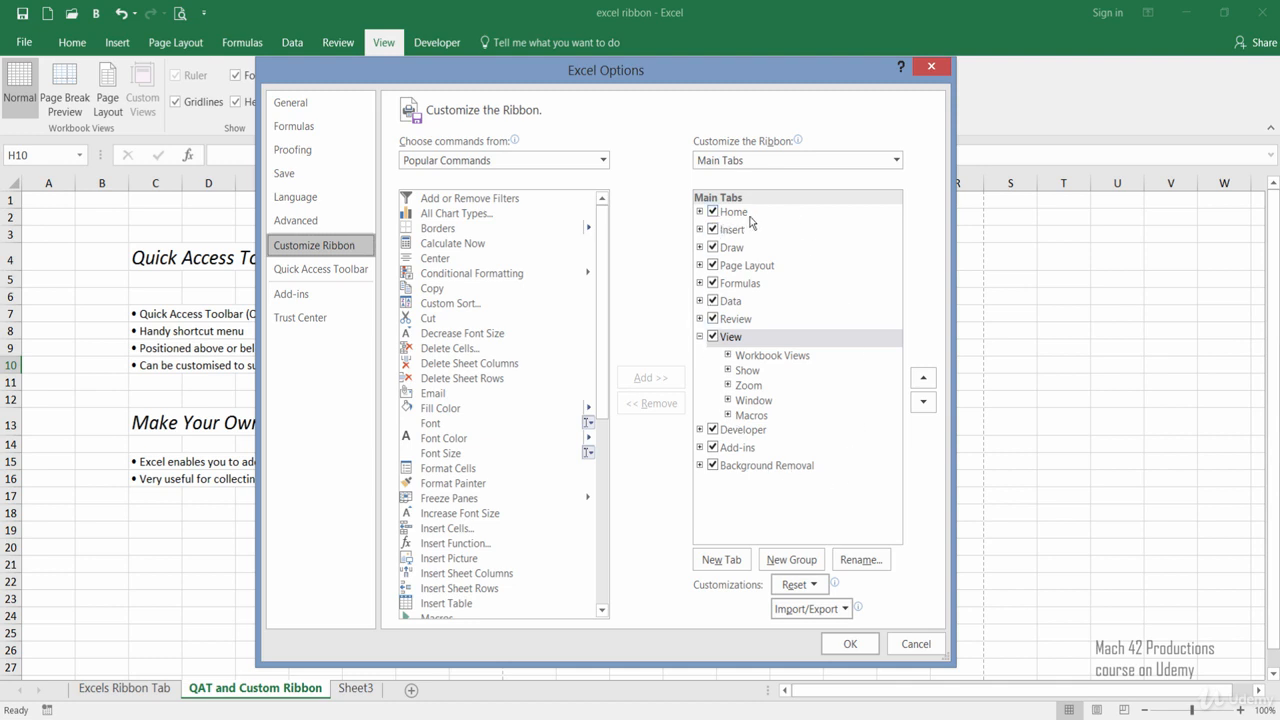
left_click(700, 212)
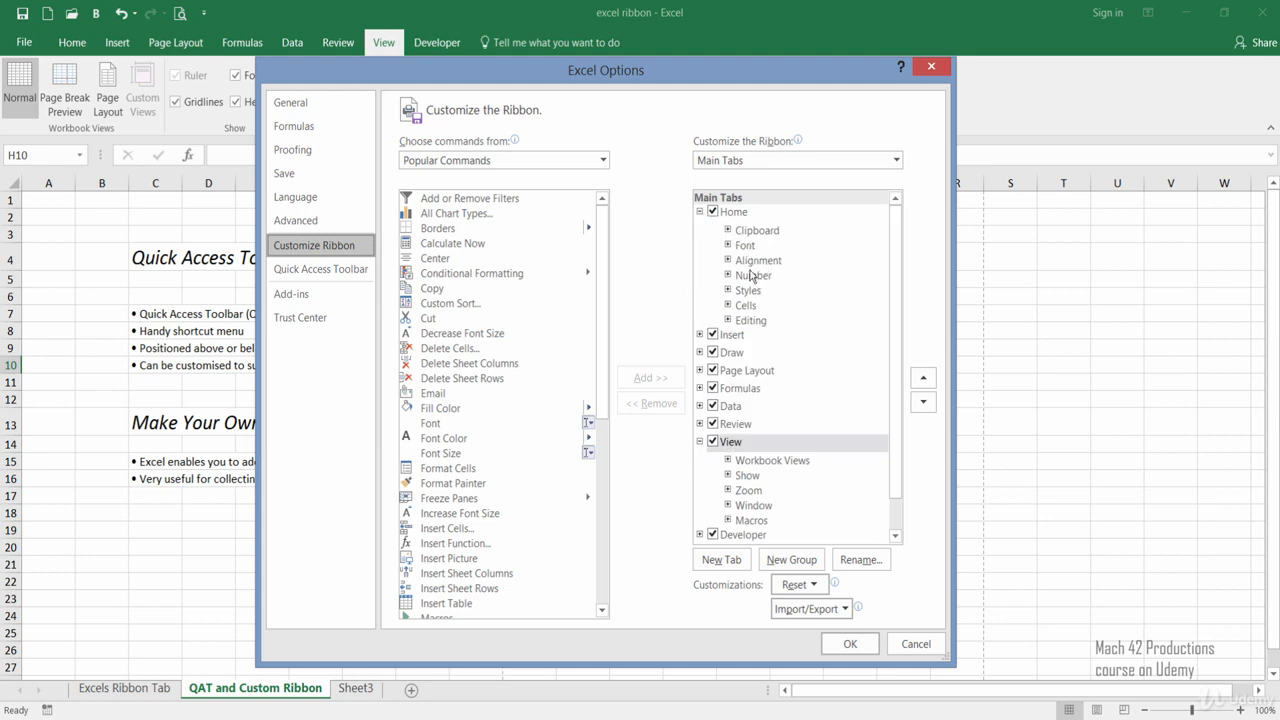
left_click(700, 212)
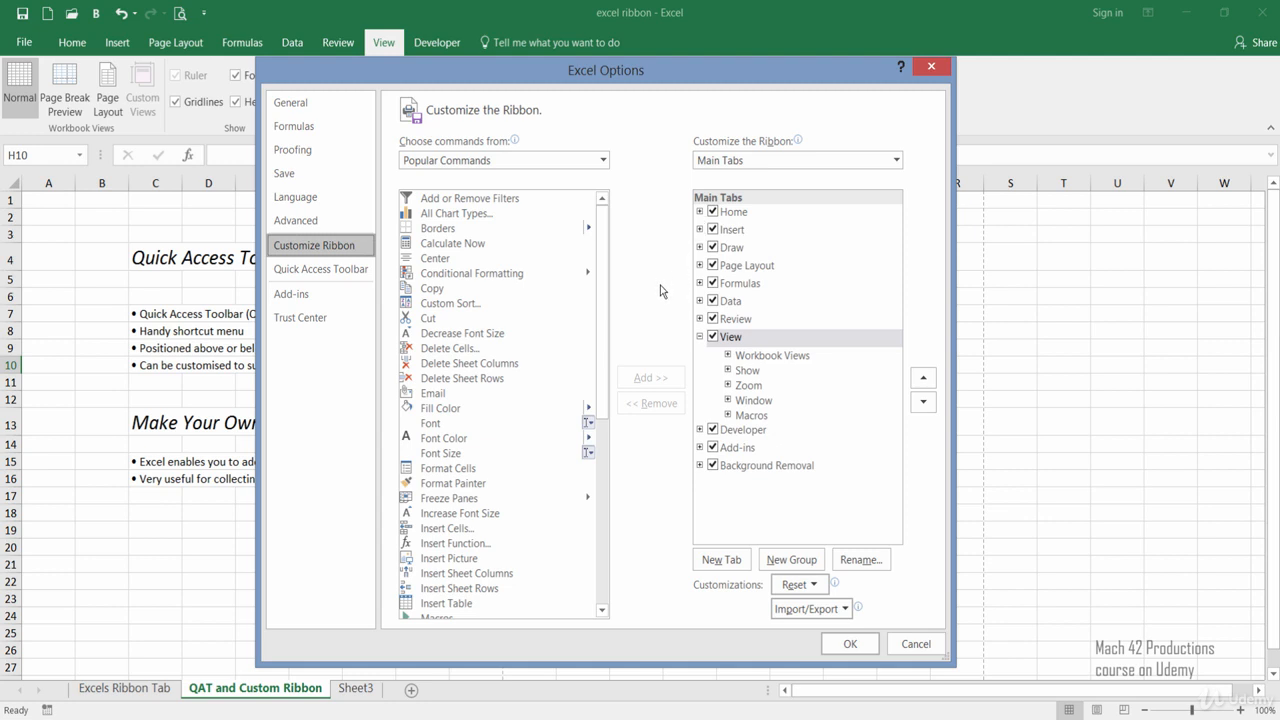
Create a new custom ribbon tab and move it up to first place, above Home, in the Main Tabs list.
left_click(707, 565)
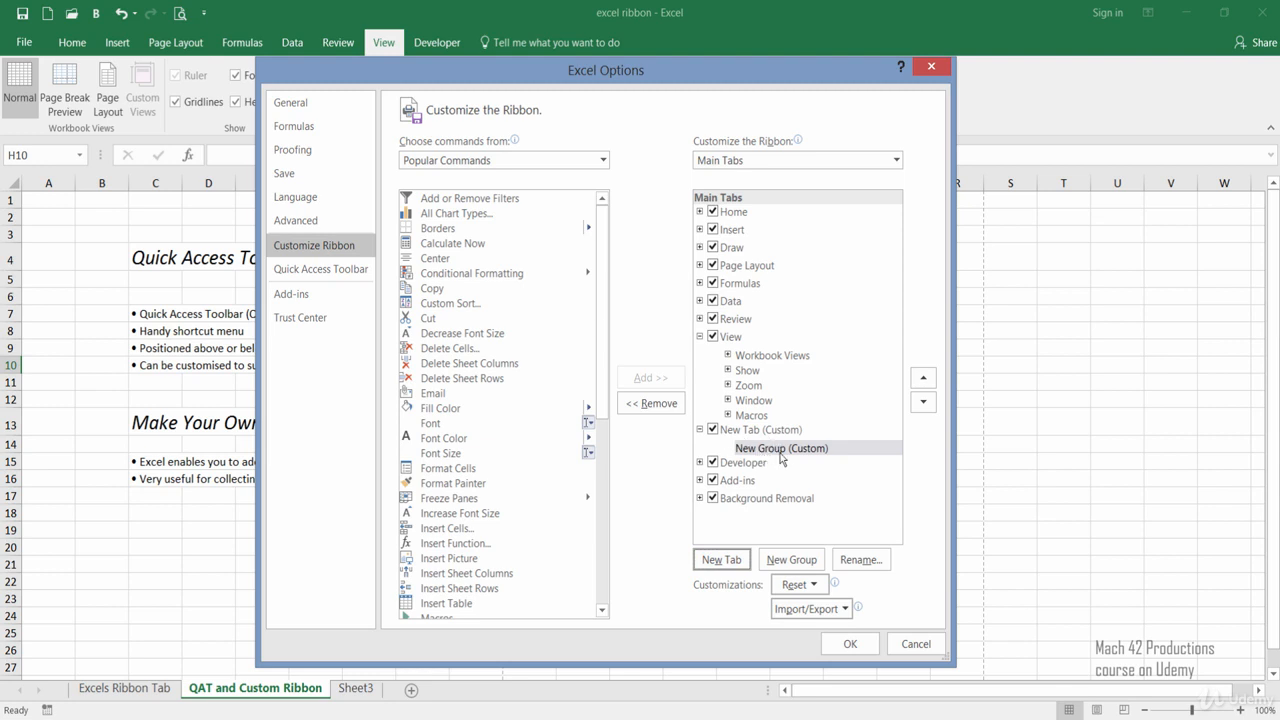
left_click(748, 436)
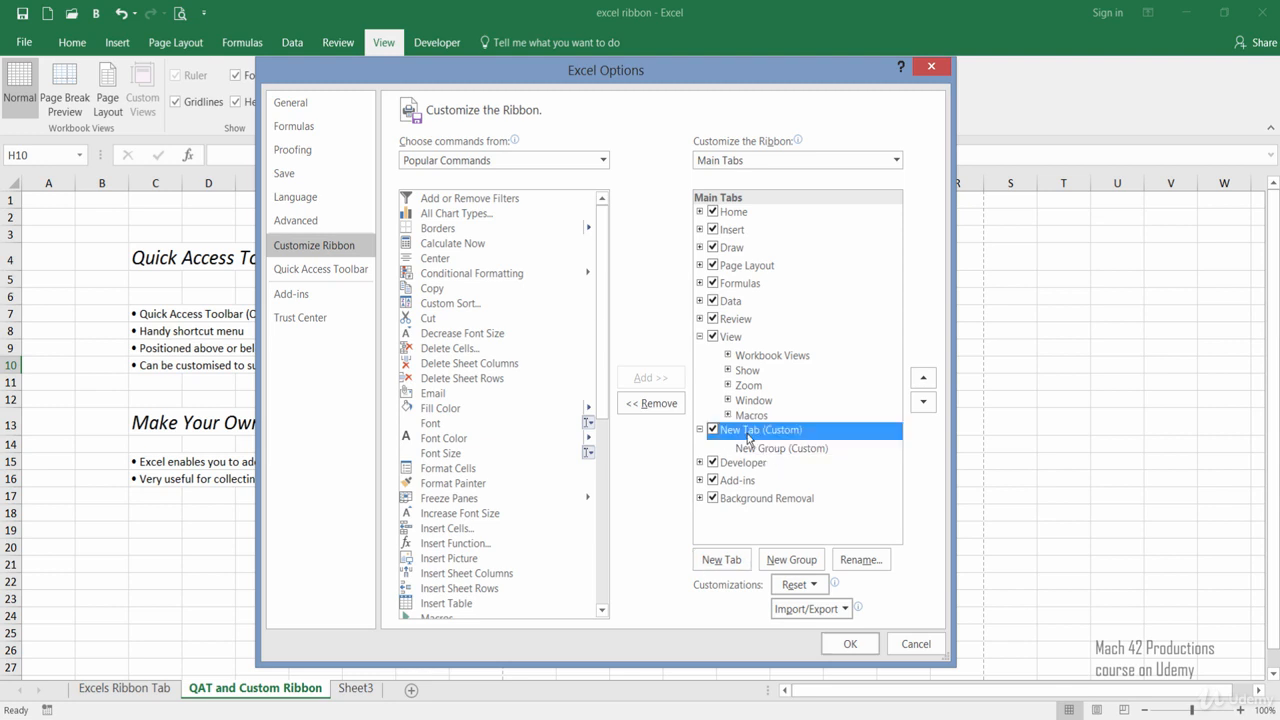
left_click(922, 384)
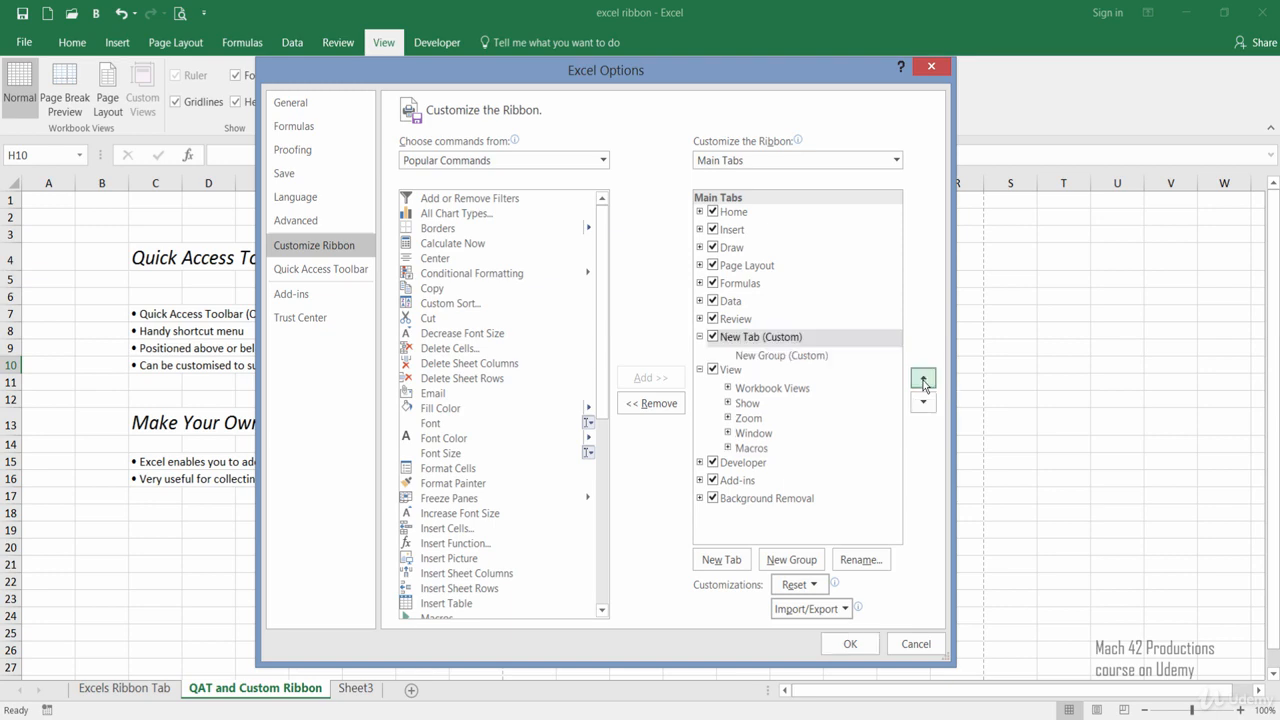
left_click(923, 381)
left_click(923, 381)
left_click(923, 381)
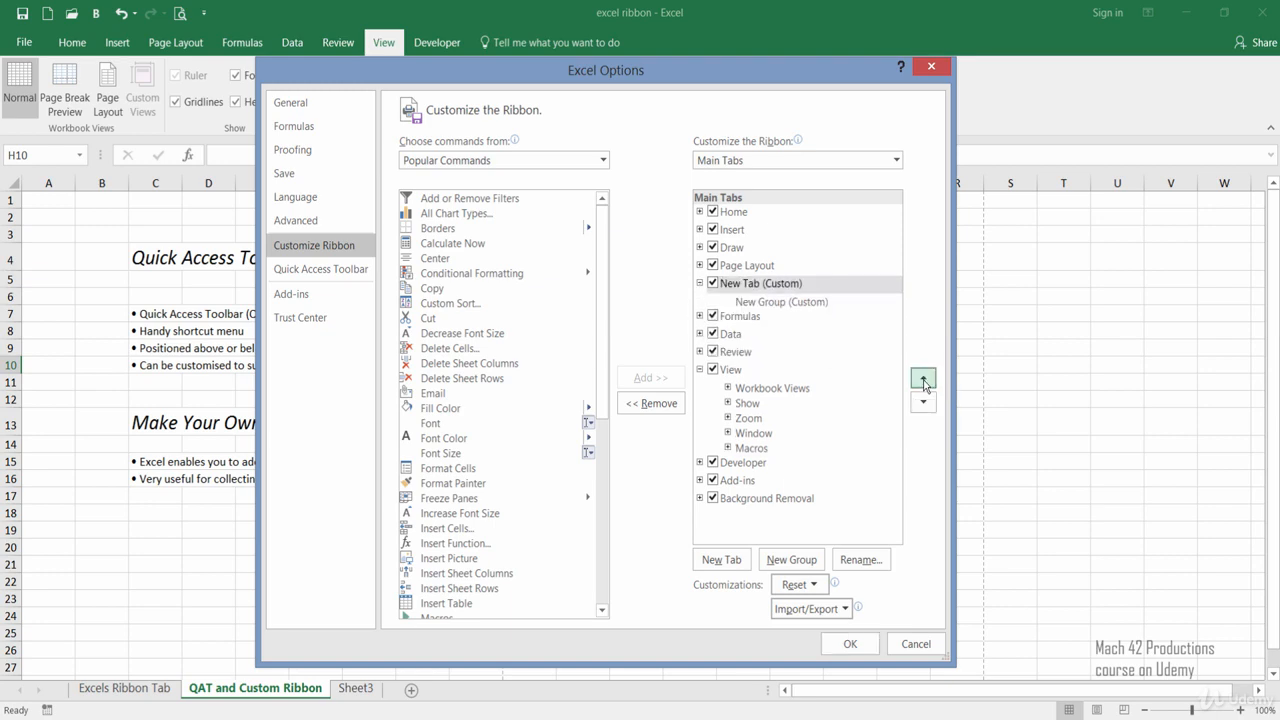
left_click(923, 381)
left_click(923, 381)
left_click(923, 381)
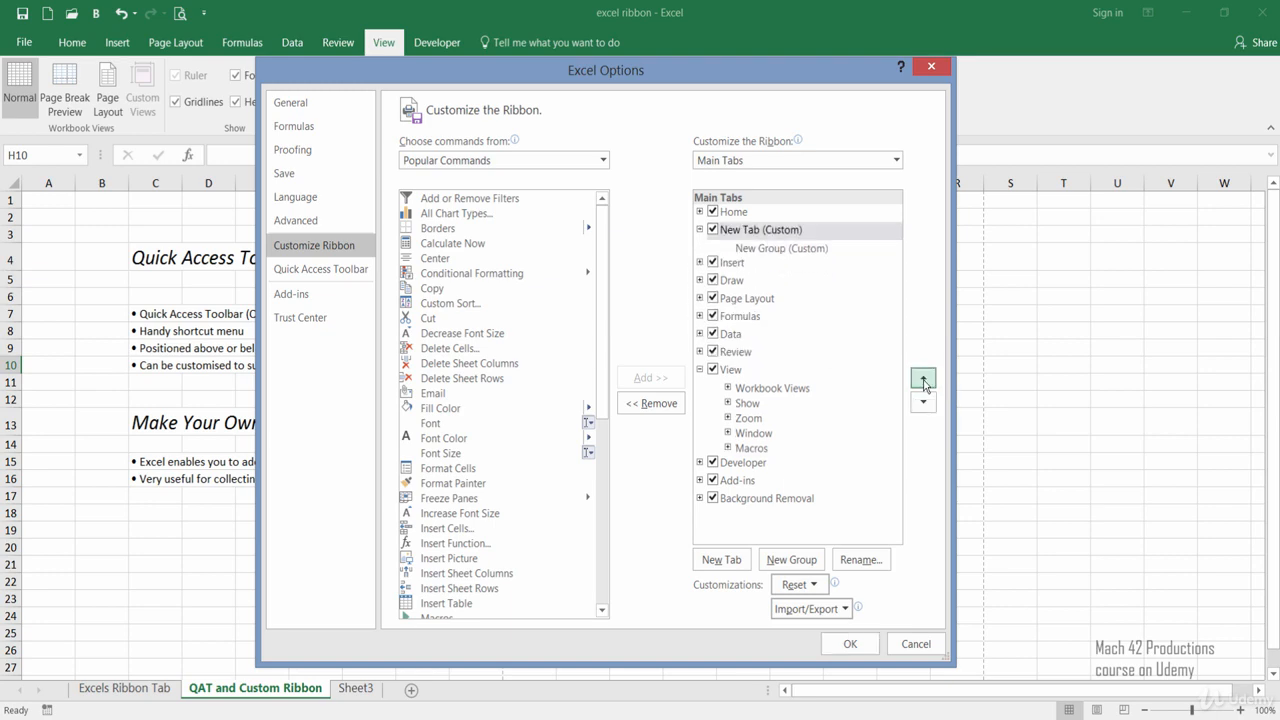
left_click(923, 381)
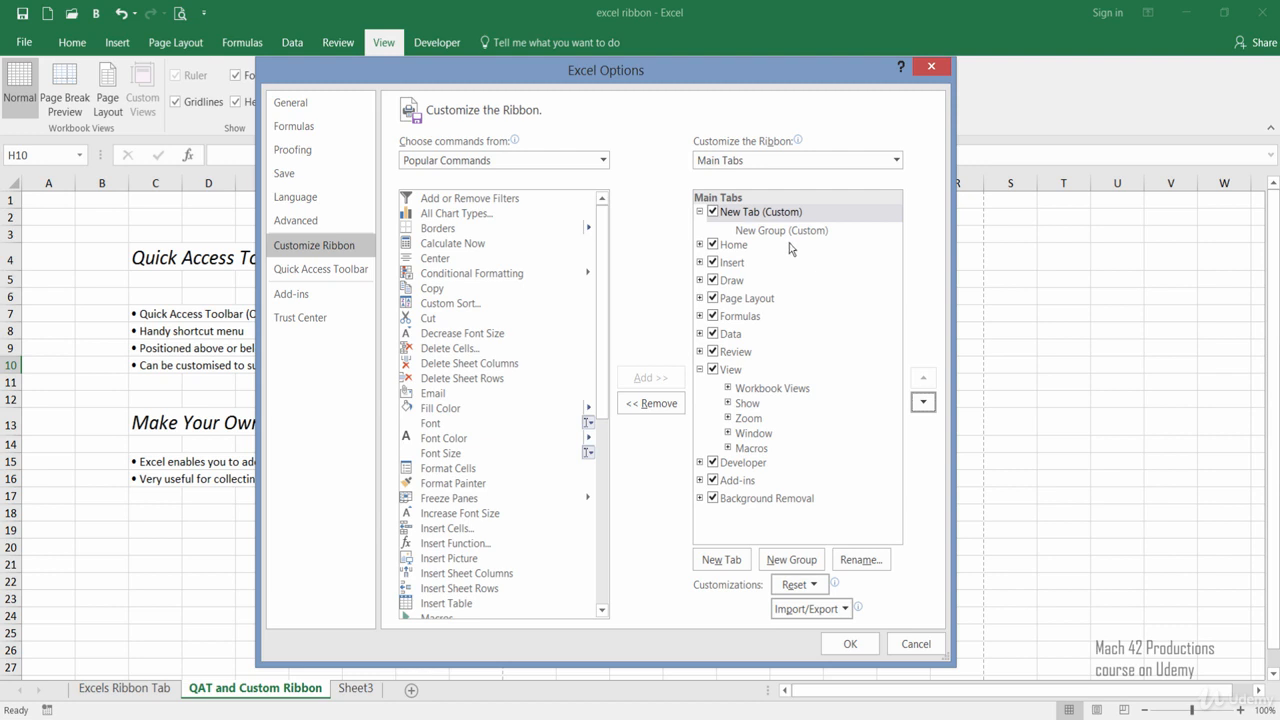
Rename the new custom tab with the owner's first name in possessive form followed by "Tab".
left_click(769, 220)
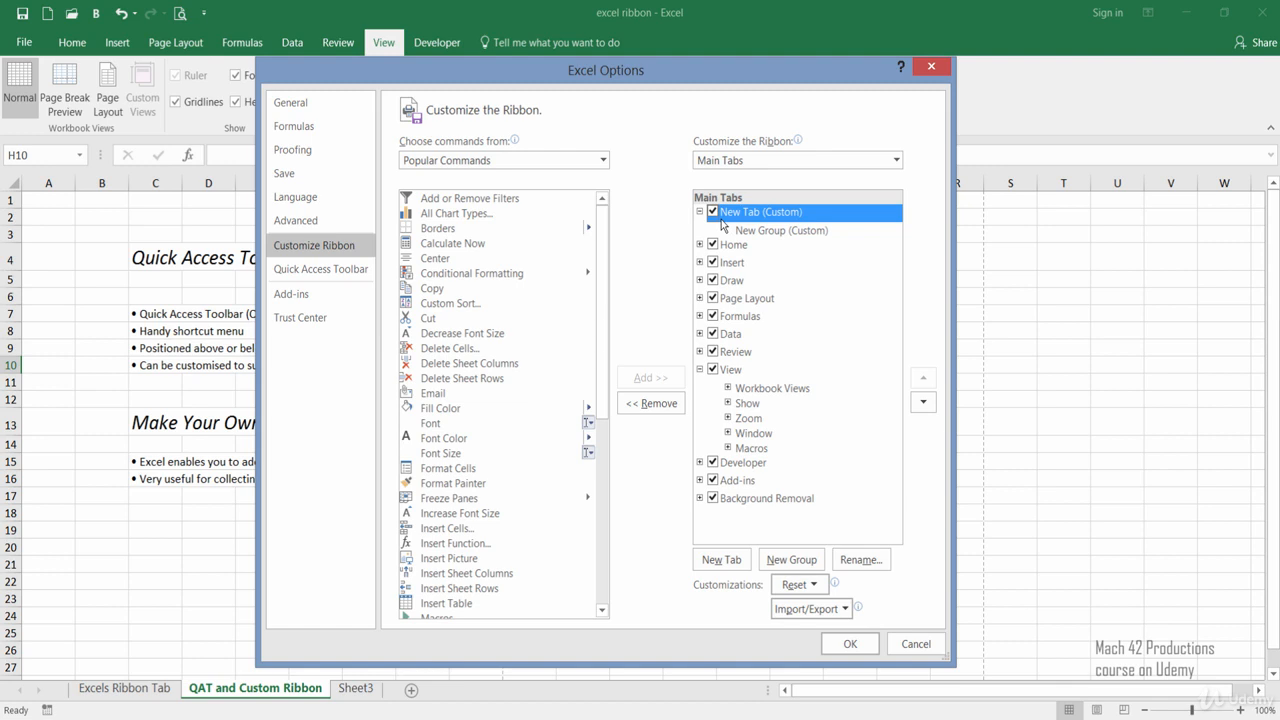
left_click(880, 562)
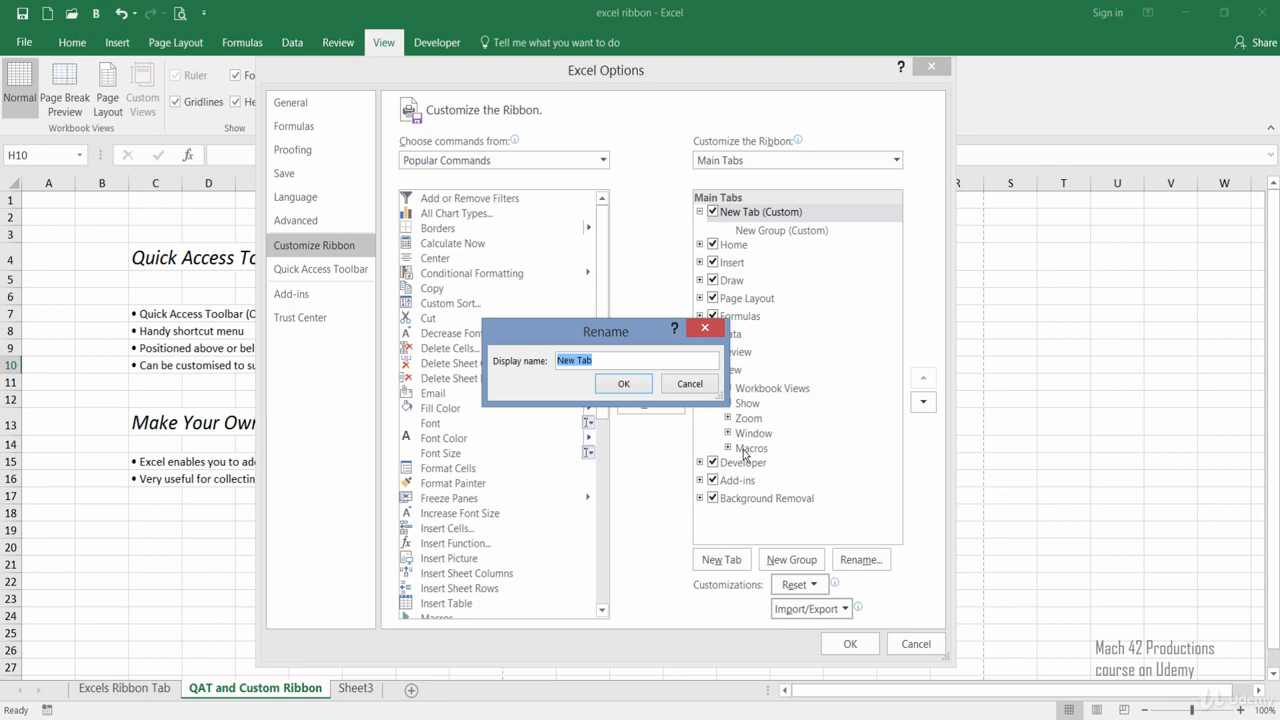
type("Navin's")
left_click(627, 386)
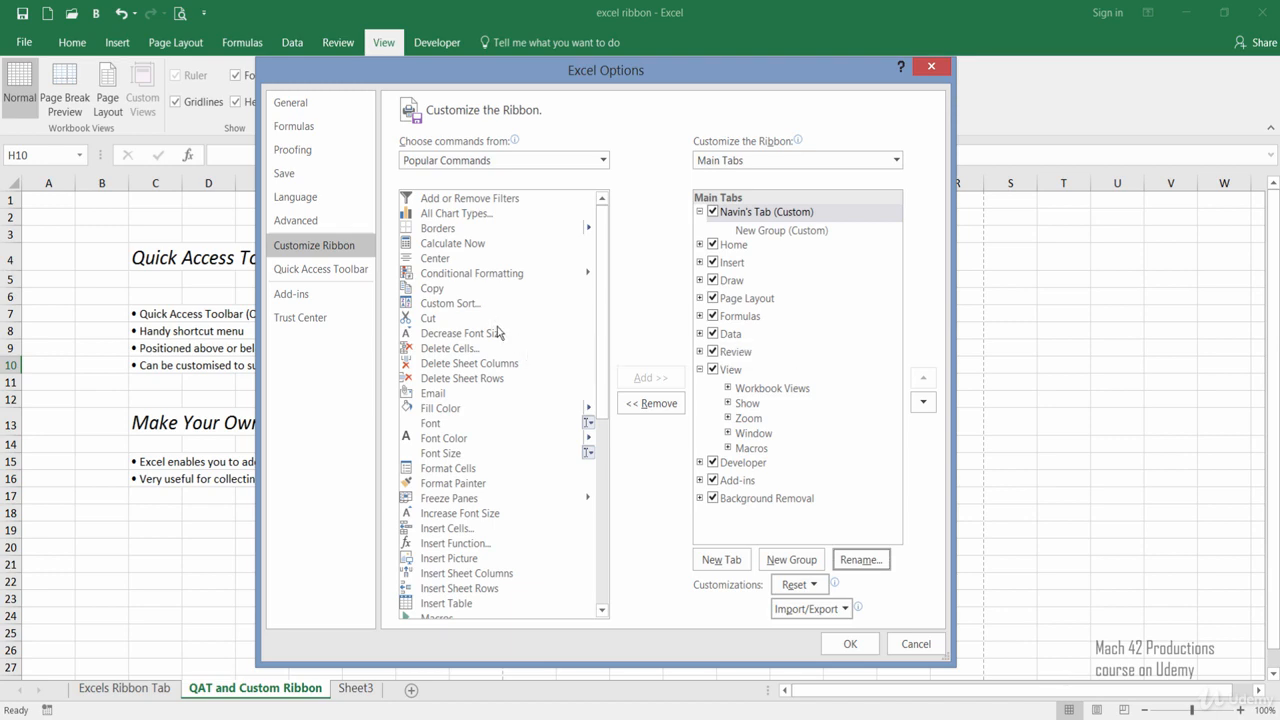
Add the popular commands Font Color and Open to the custom tab's new group.
left_click(470, 445)
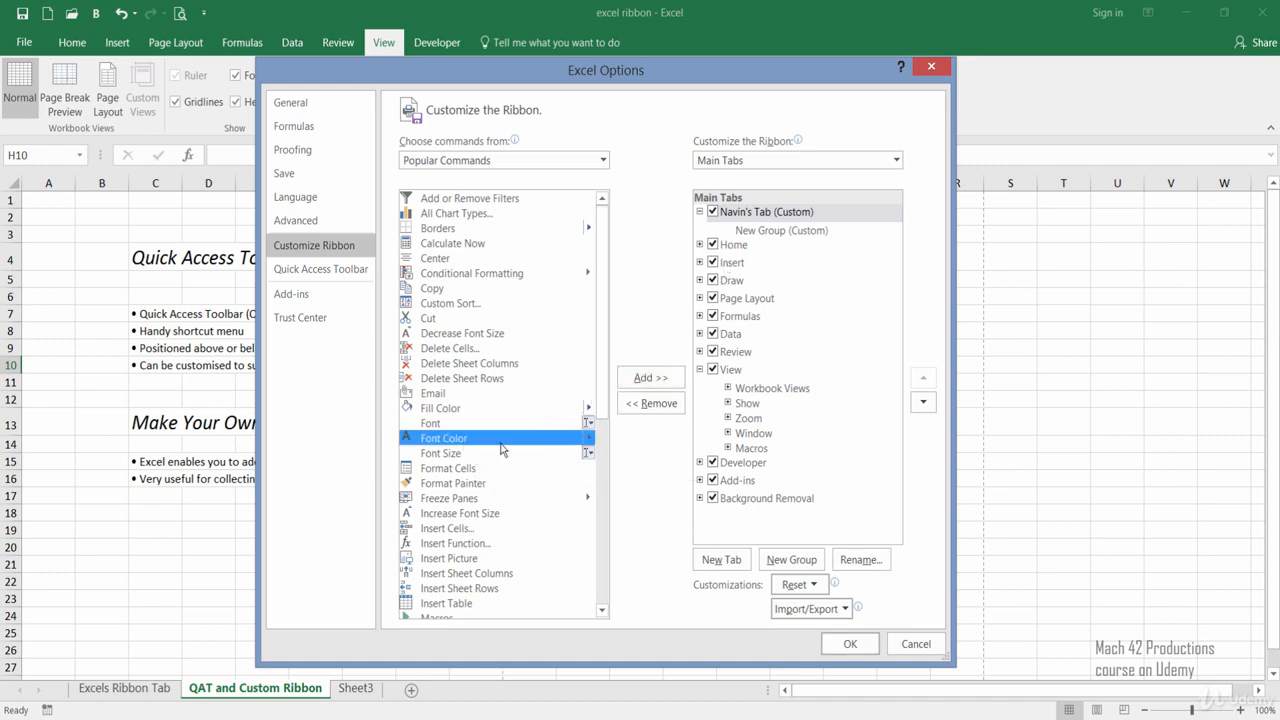
left_click(749, 238)
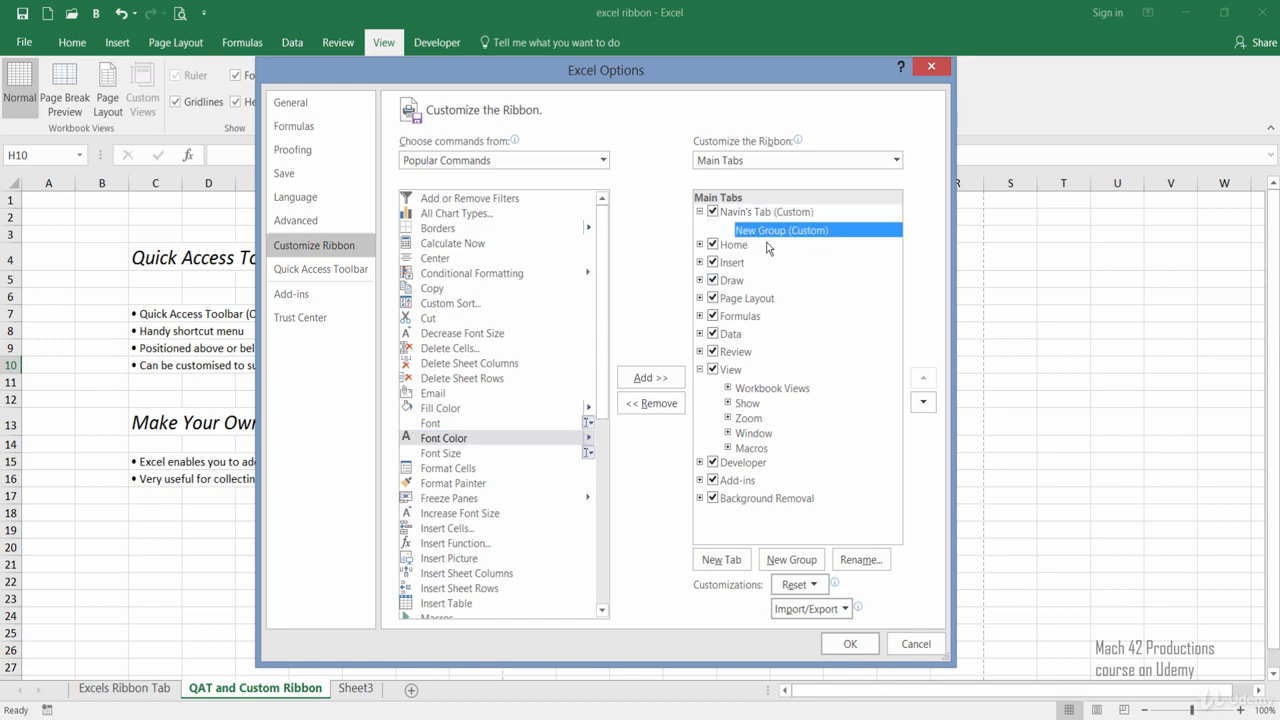
left_click(639, 379)
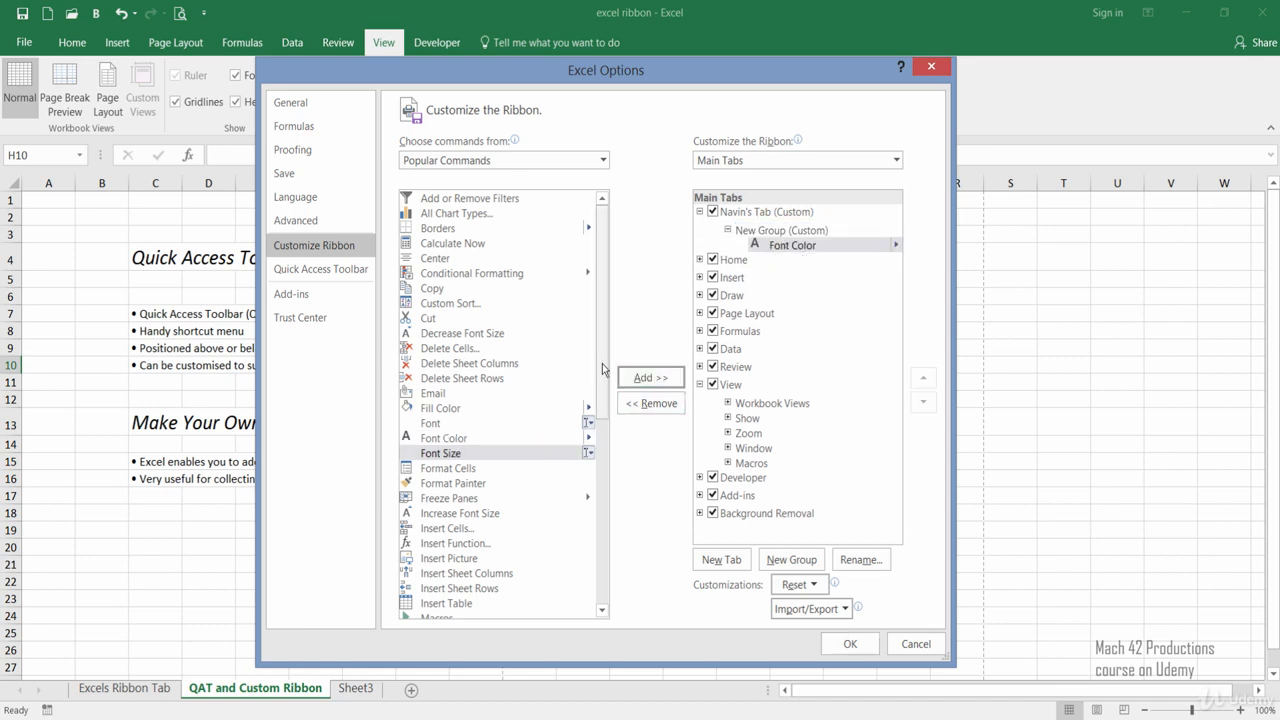
left_click_drag(605, 372, 600, 466)
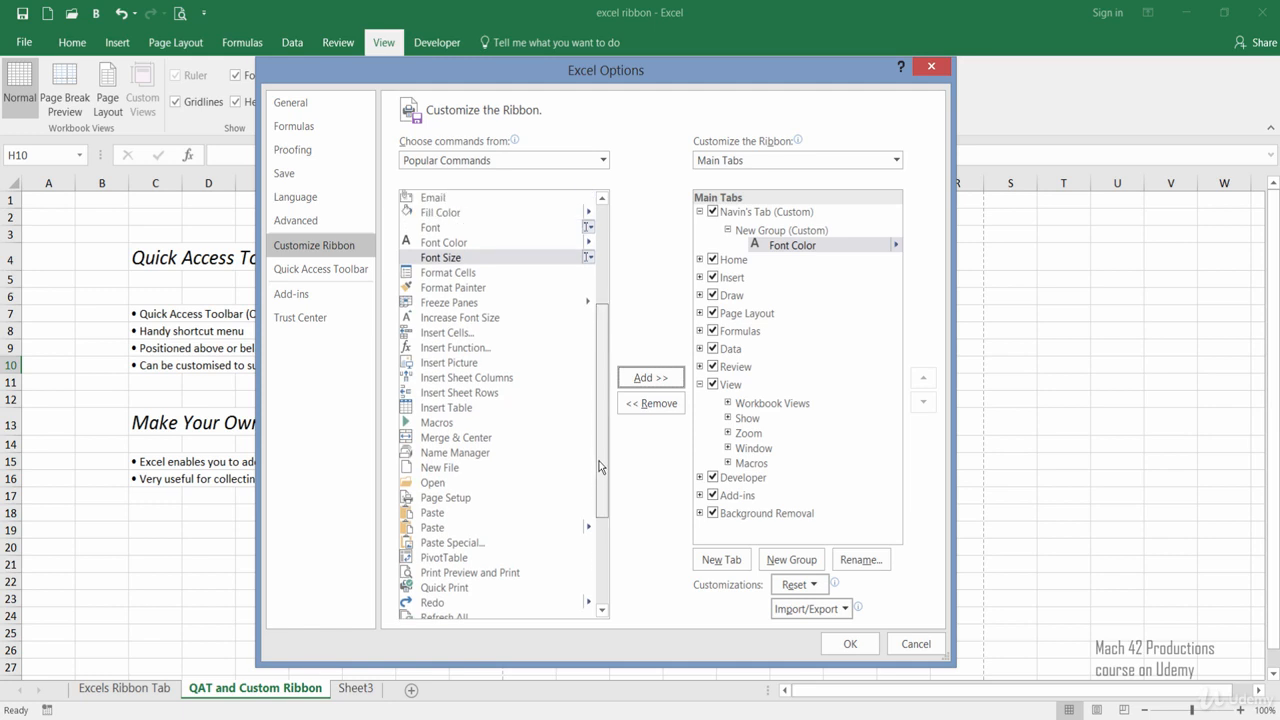
left_click(447, 484)
left_click(648, 378)
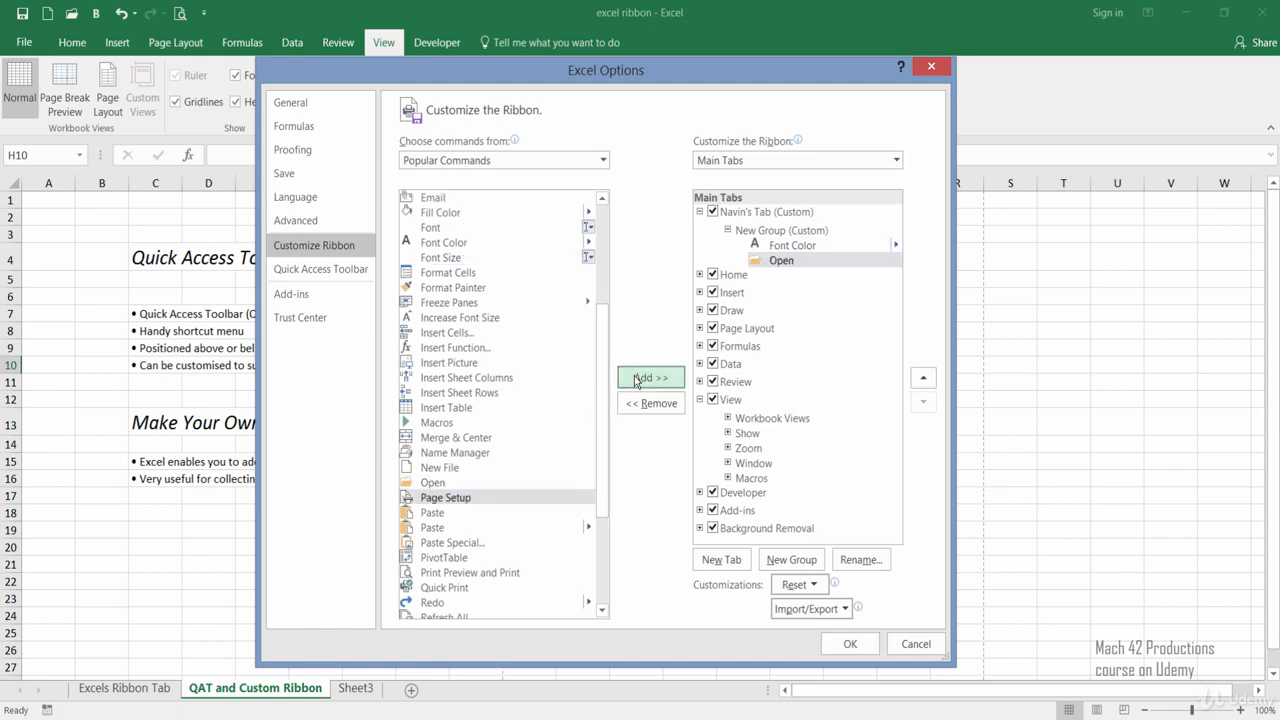
Add the Save and Copy commands to the custom tab's new group, below Open.
left_click_drag(601, 484, 604, 543)
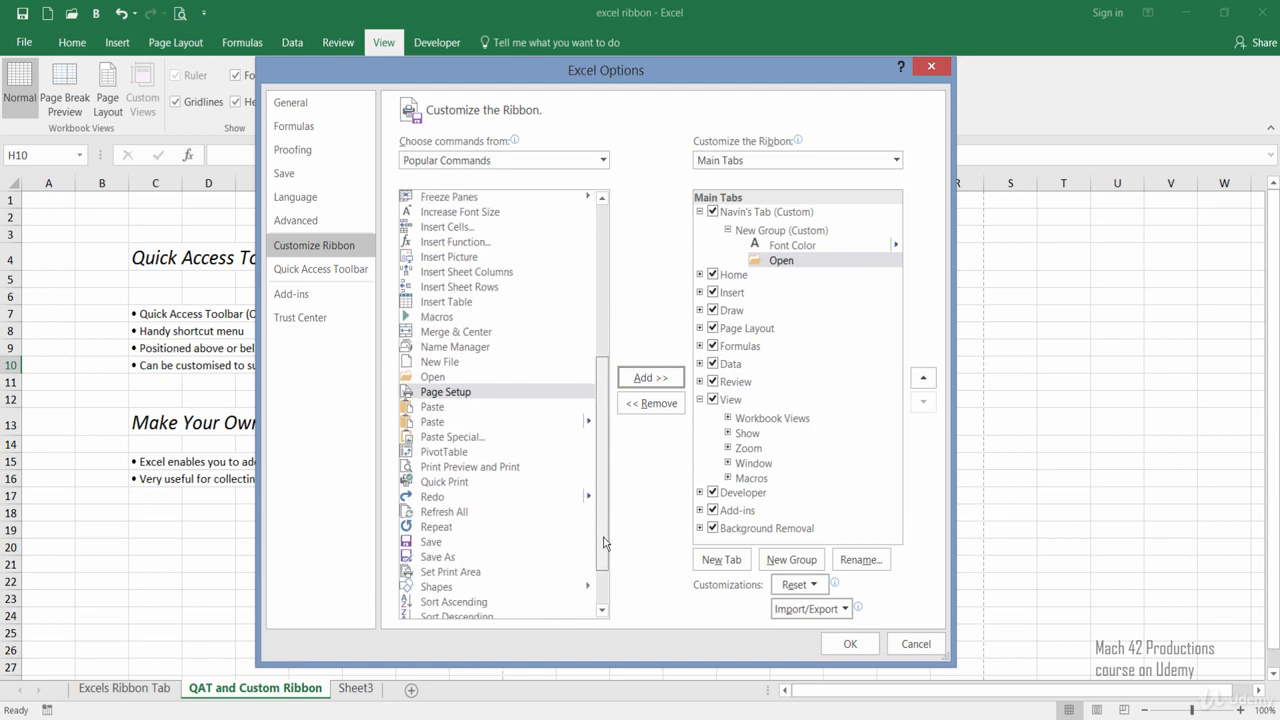
left_click(560, 541)
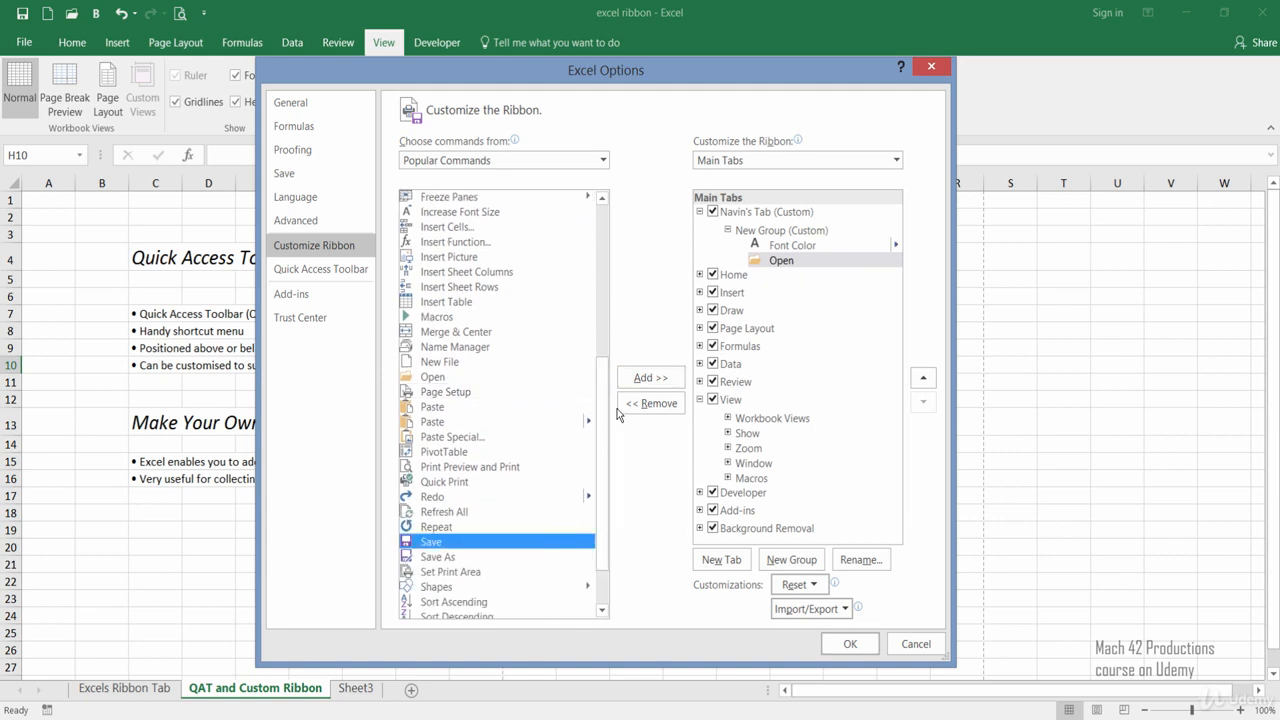
left_click(631, 384)
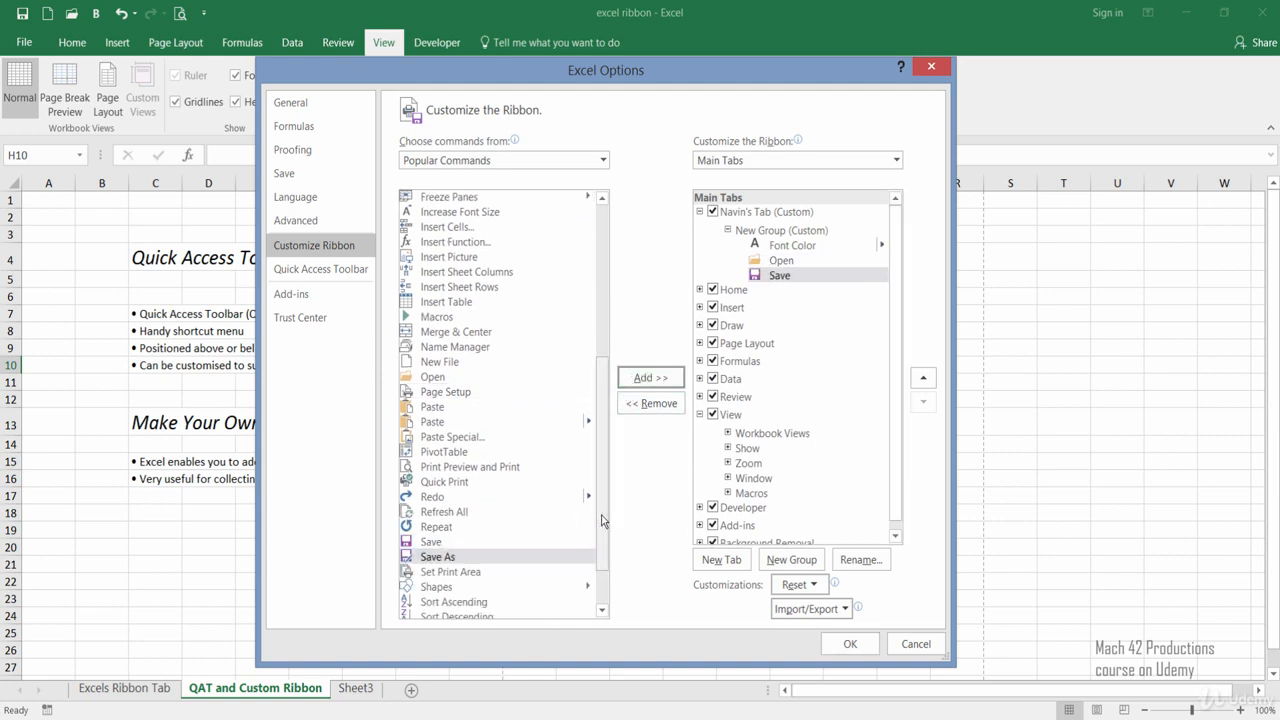
left_click_drag(600, 517, 602, 340)
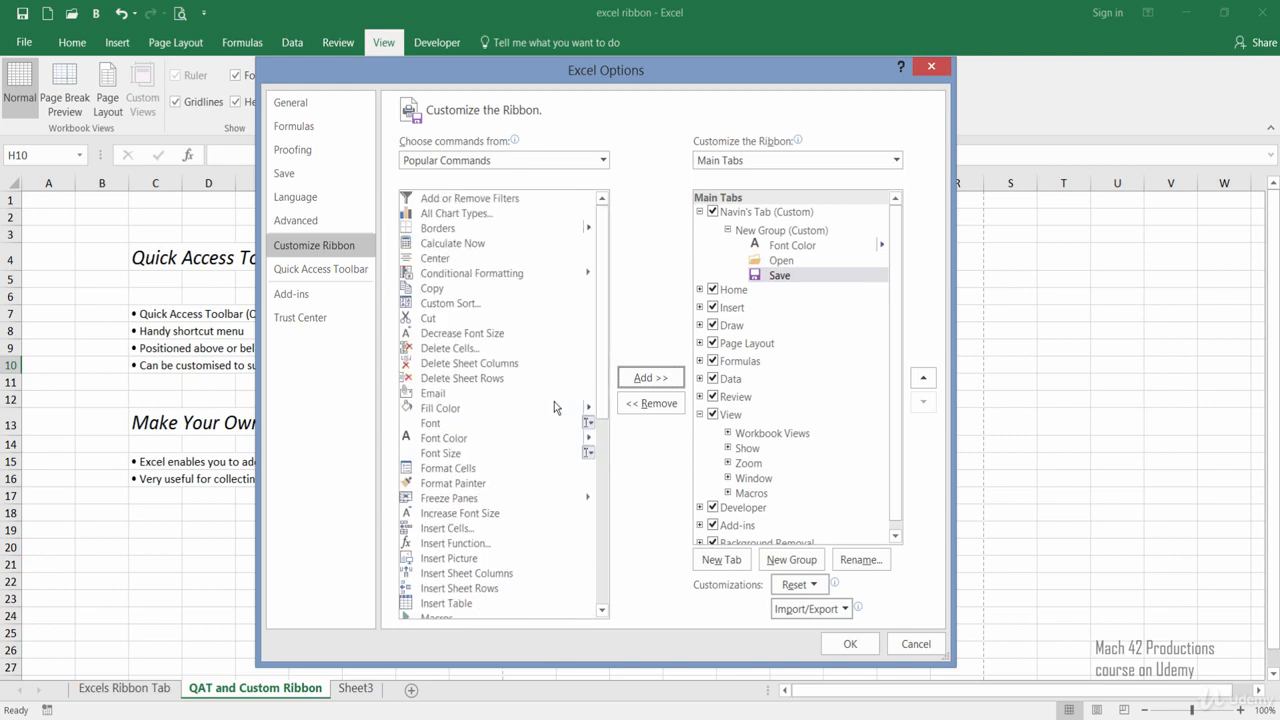
left_click(503, 287)
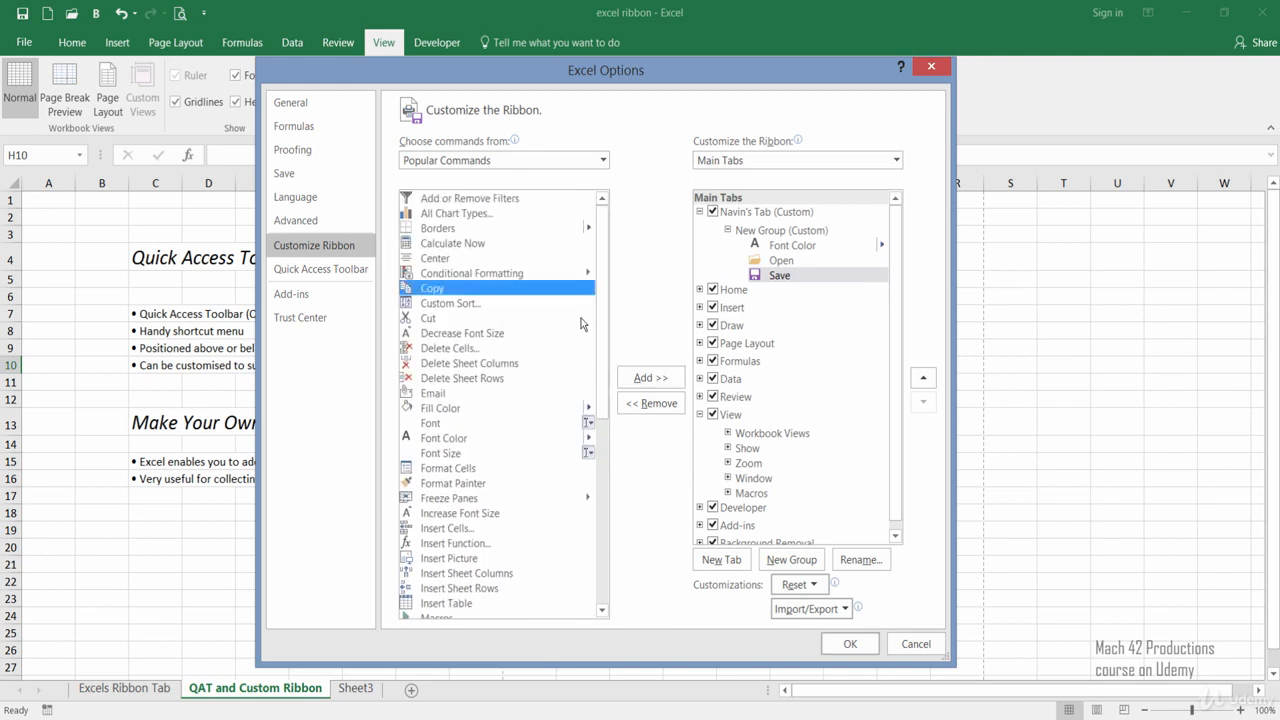
left_click(628, 385)
Add the Paste command that has a submenu, and Quick Print, to the custom tab's new group below Copy.
scroll(481, 461, "down", 6)
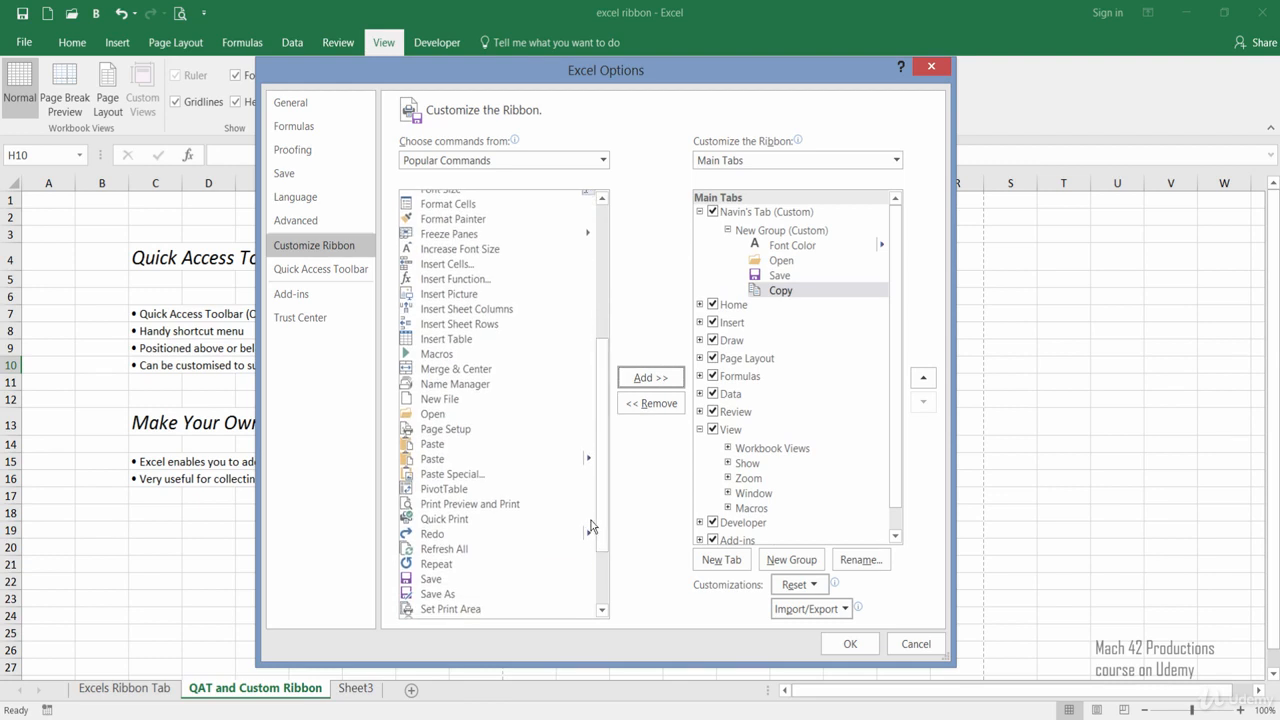
left_click(481, 460)
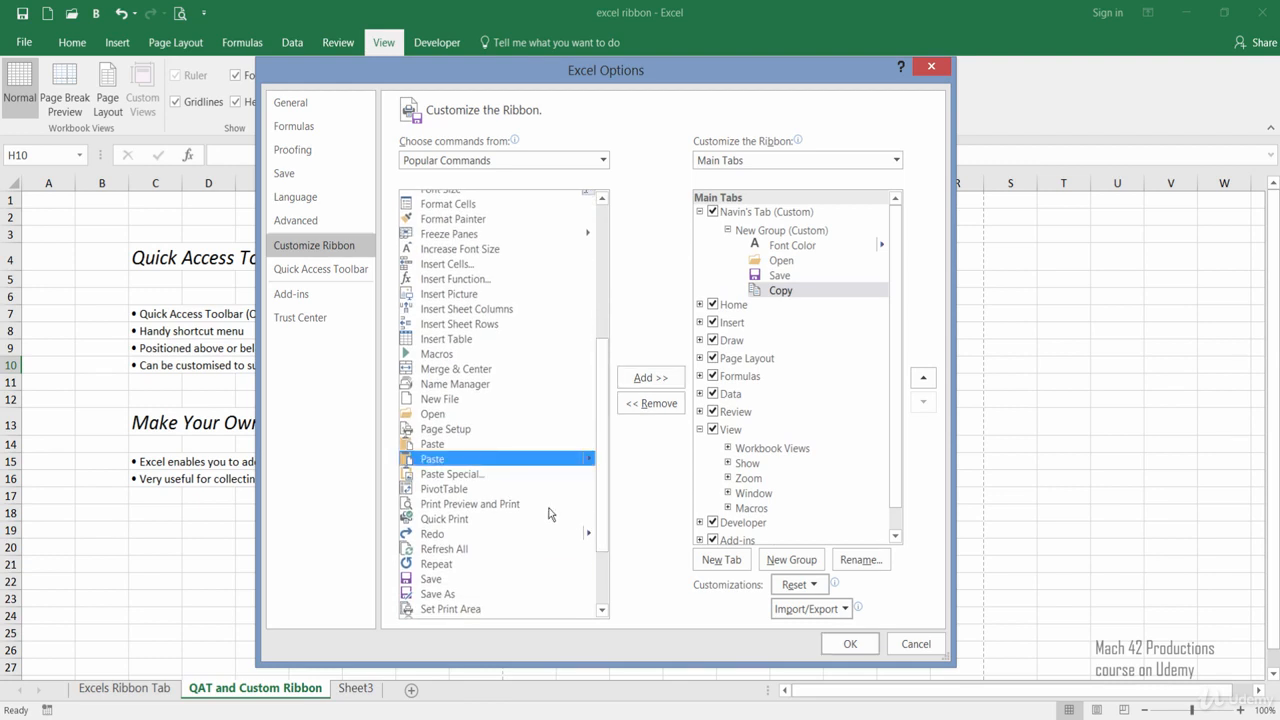
left_click(626, 385)
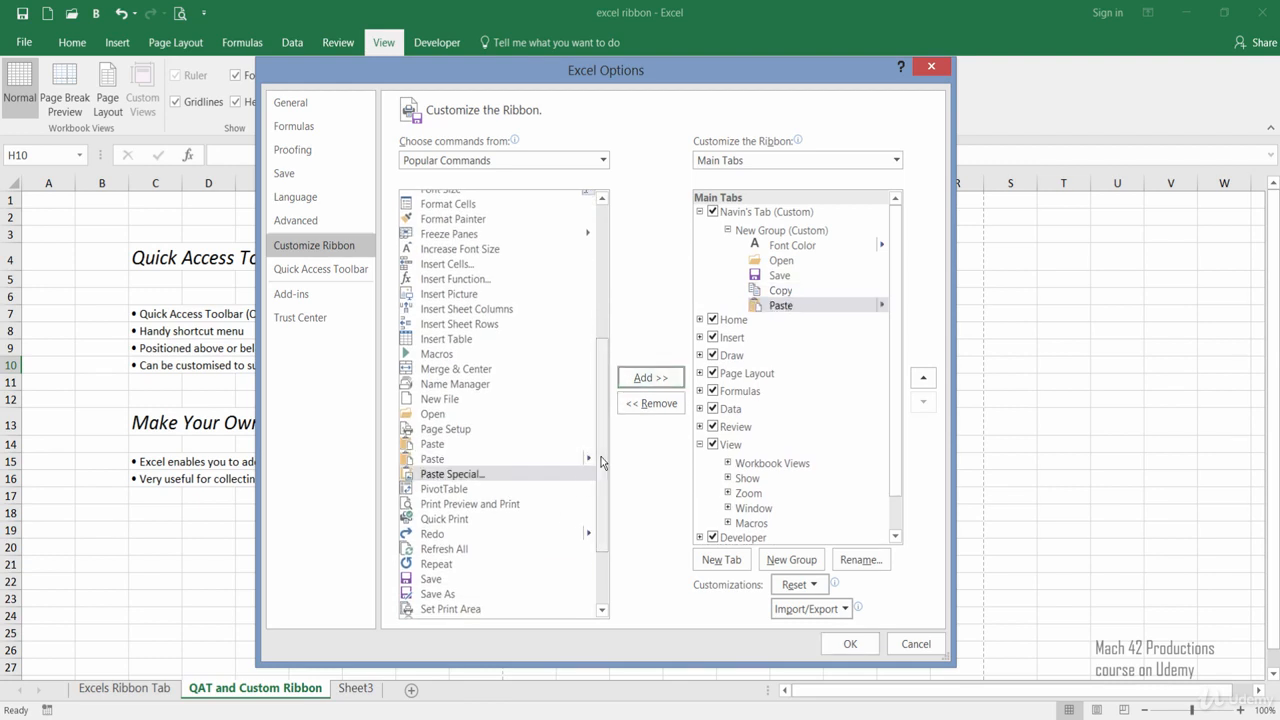
left_click_drag(600, 459, 598, 540)
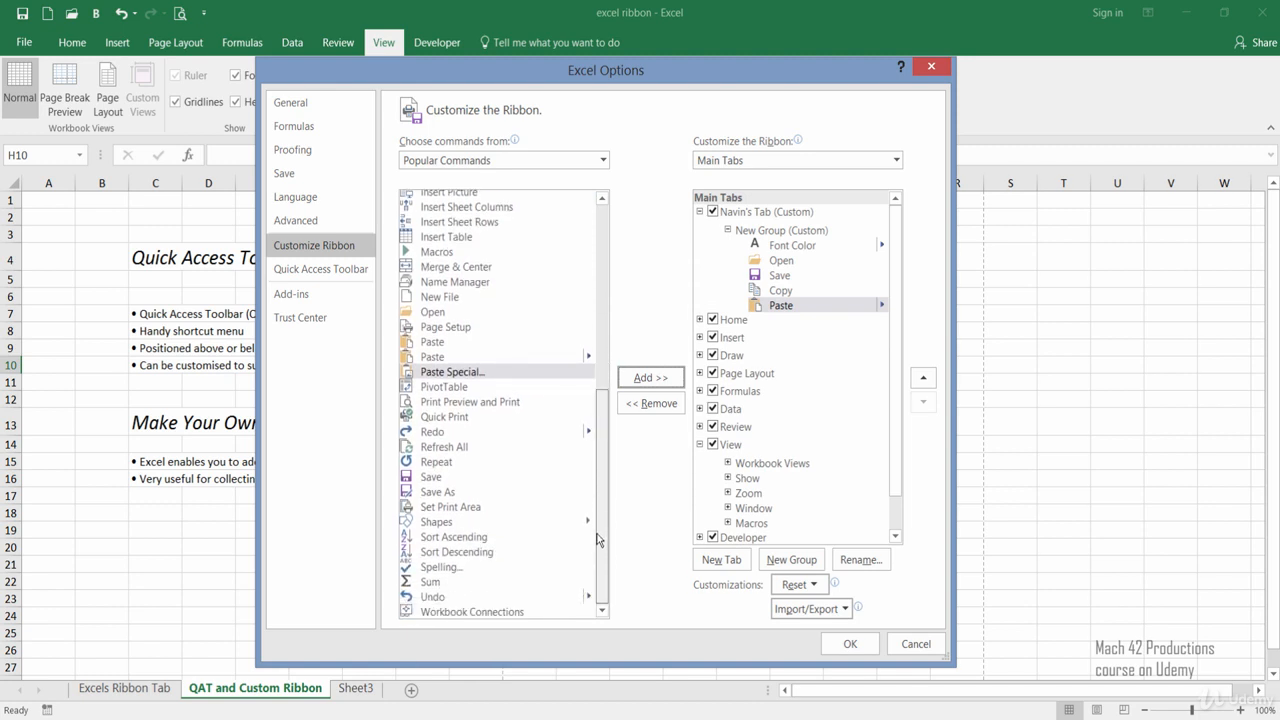
left_click(520, 417)
left_click(629, 386)
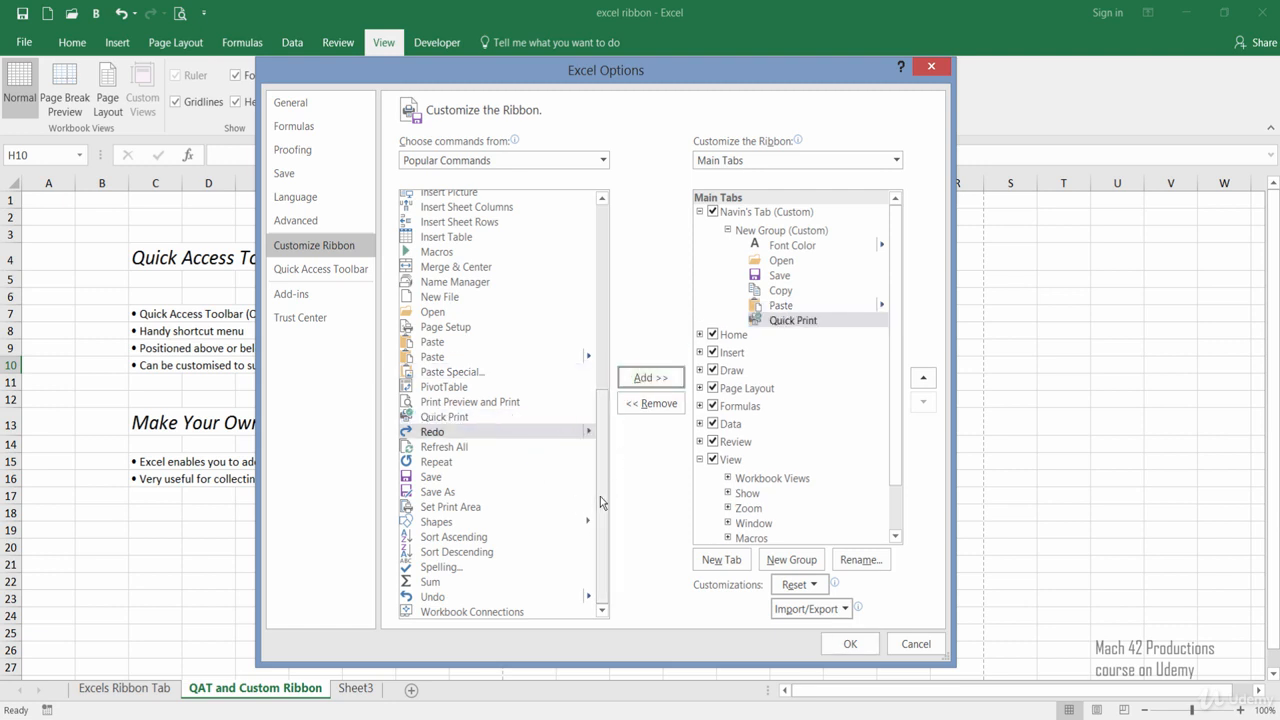
Add the popular command Add or Remove Filters to the custom tab's new group, below Quick Print.
left_click_drag(601, 503, 588, 313)
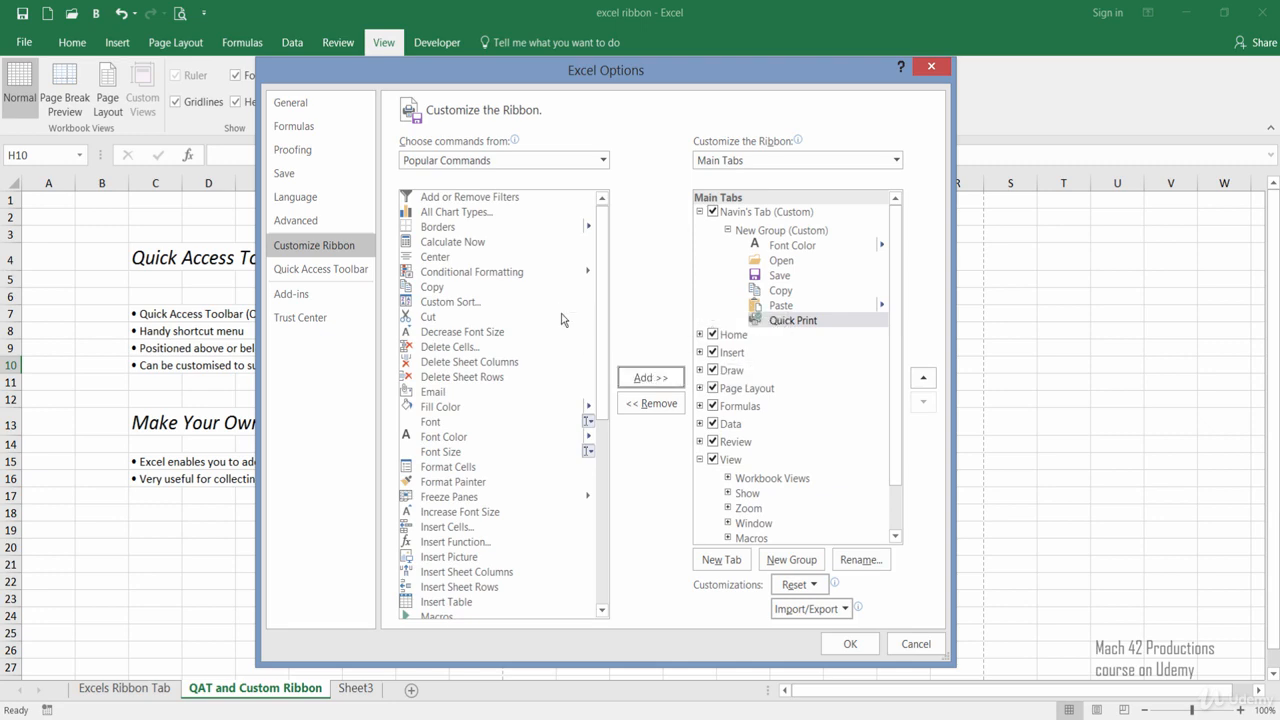
left_click(499, 199)
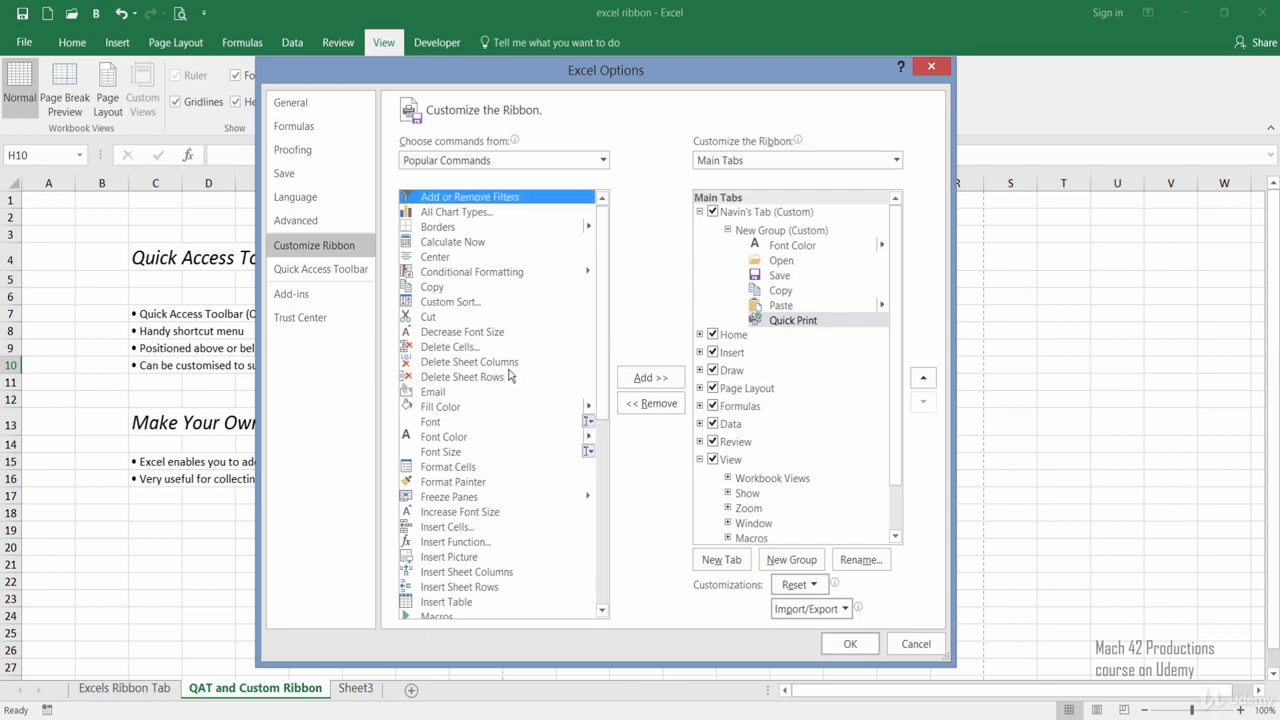
left_click(621, 379)
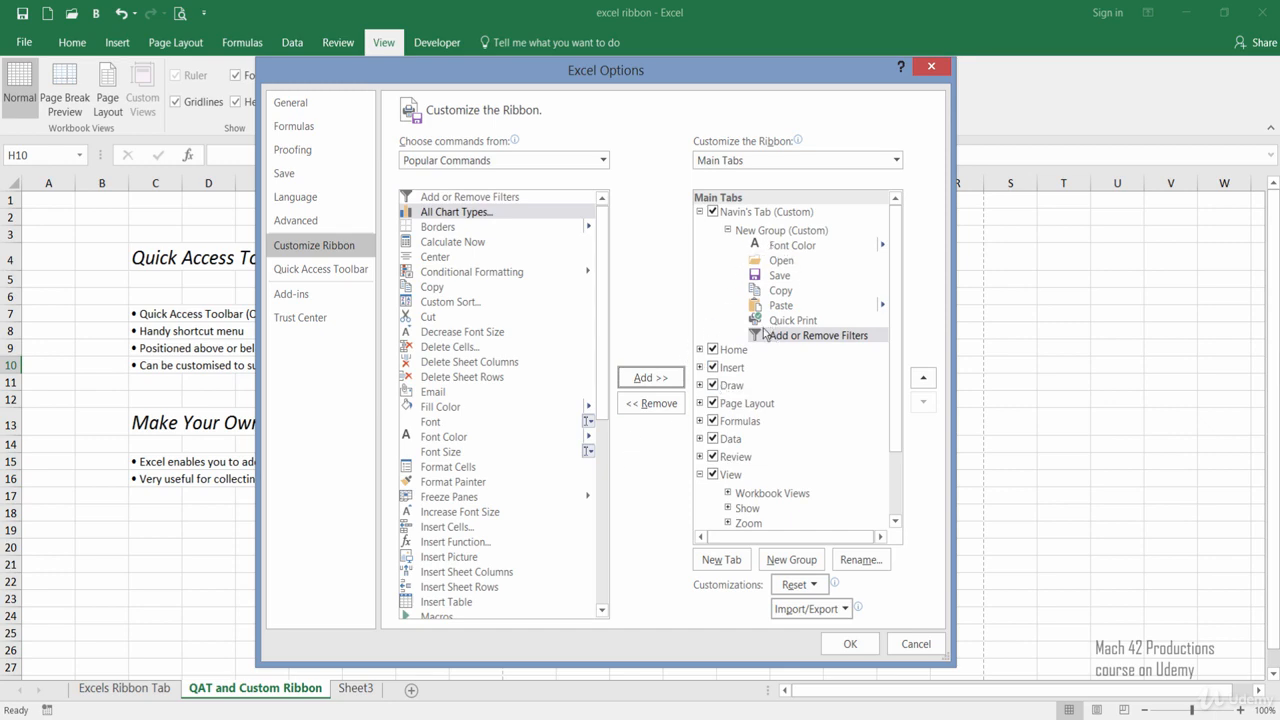
Rename the custom tab's new group as "Productive Shortcuts" and apply the ribbon customizations.
left_click(758, 232)
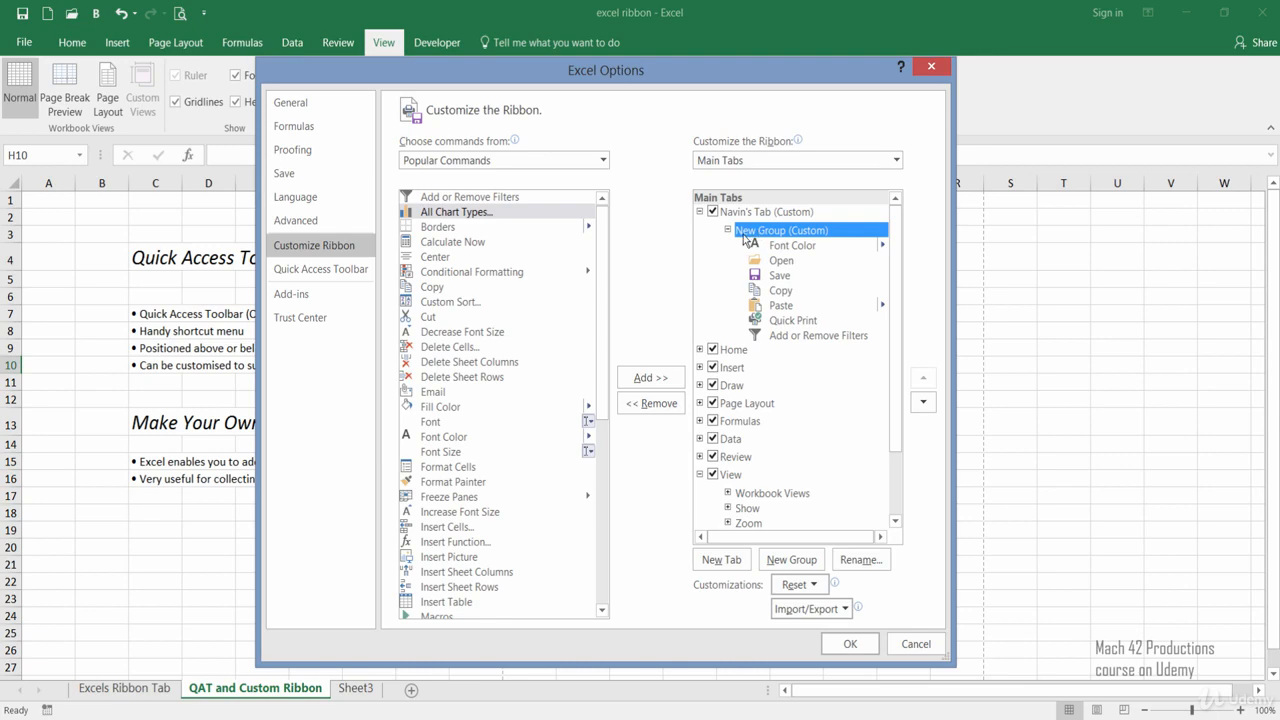
left_click(862, 560)
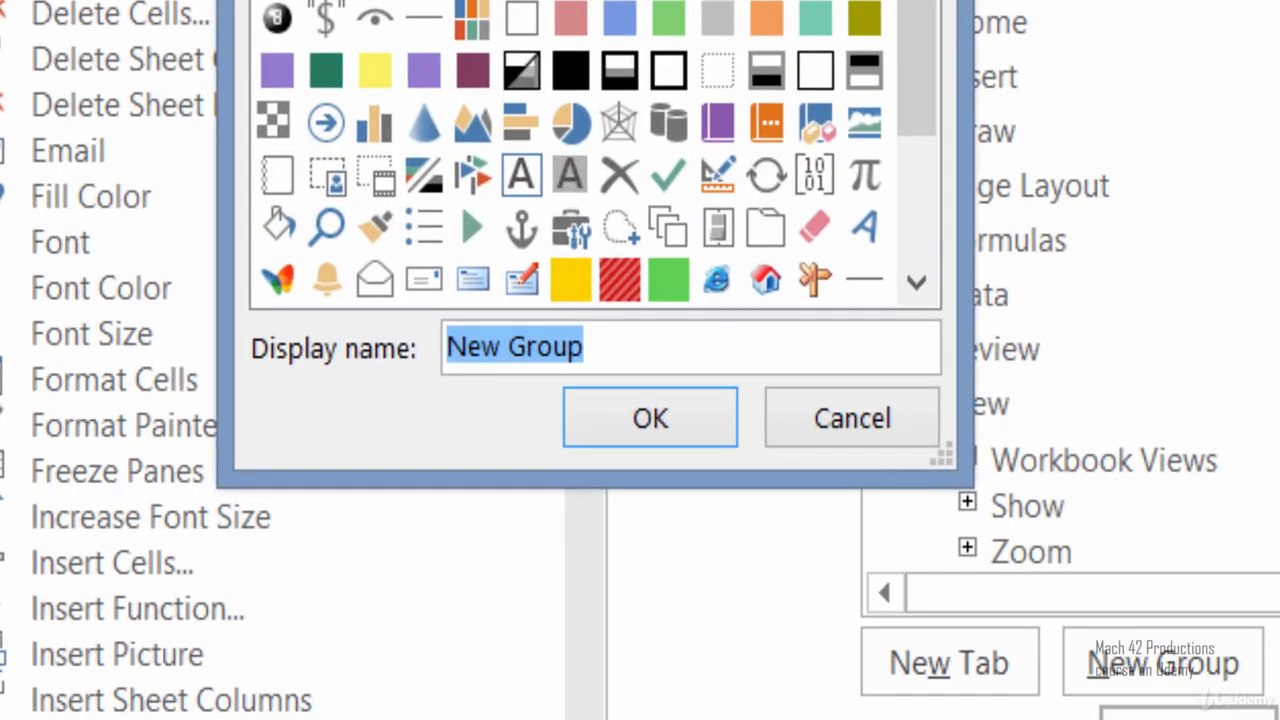
type("Produ")
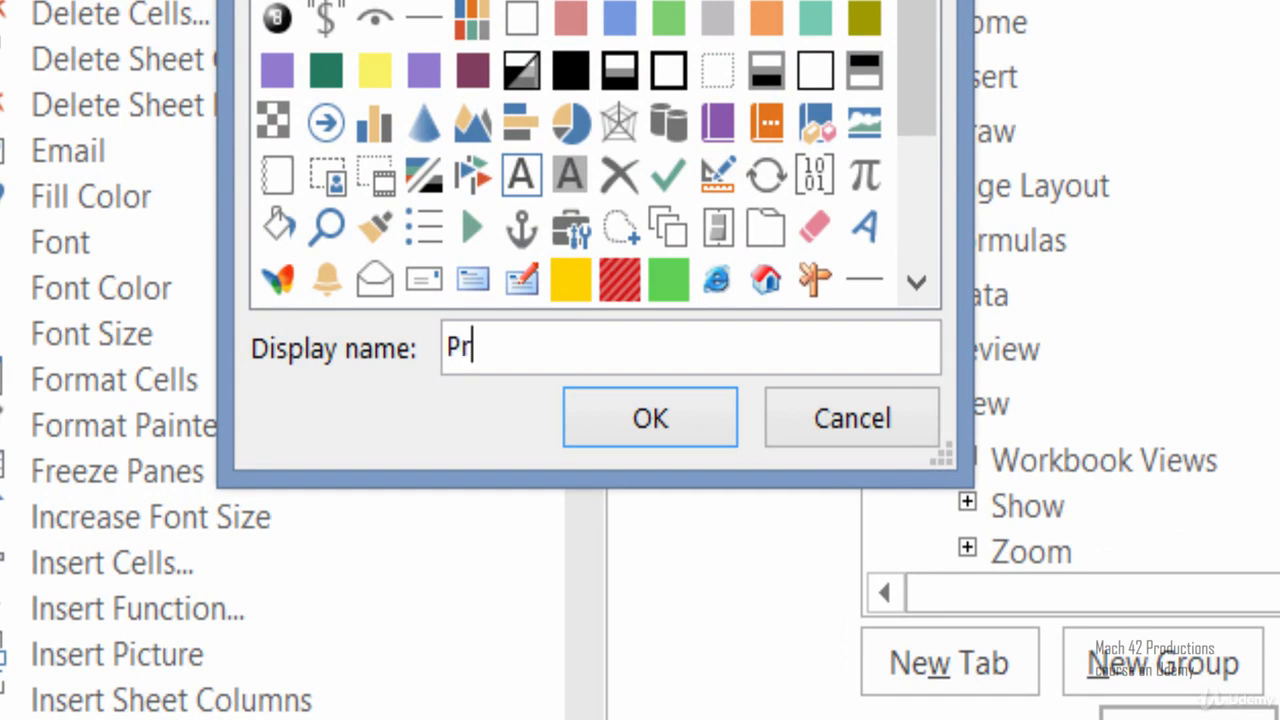
type("ive ")
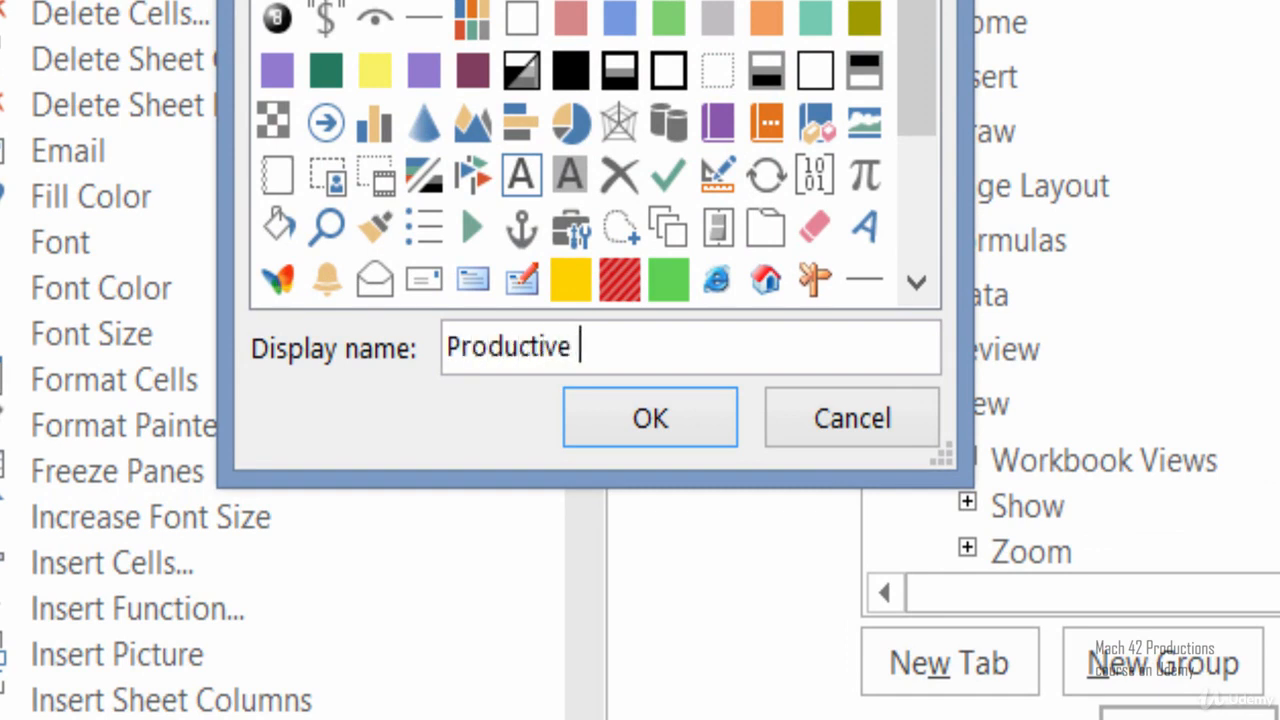
type("Shortcuts")
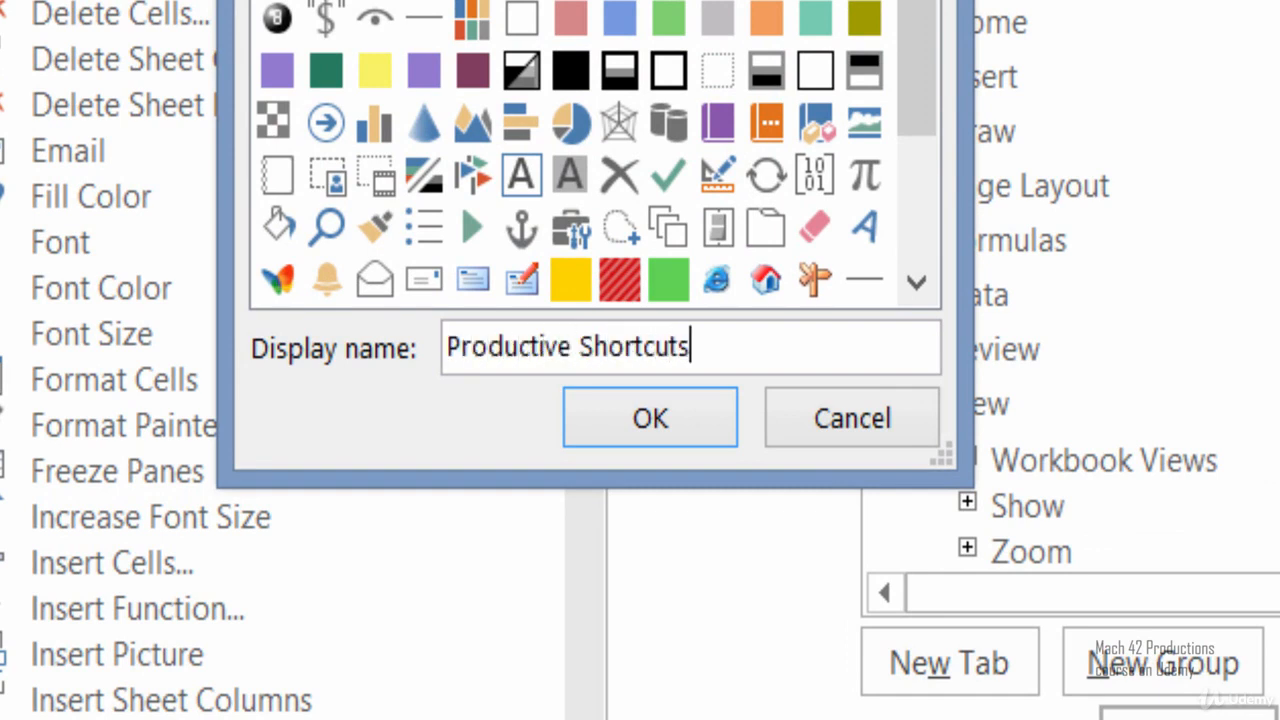
left_click(639, 430)
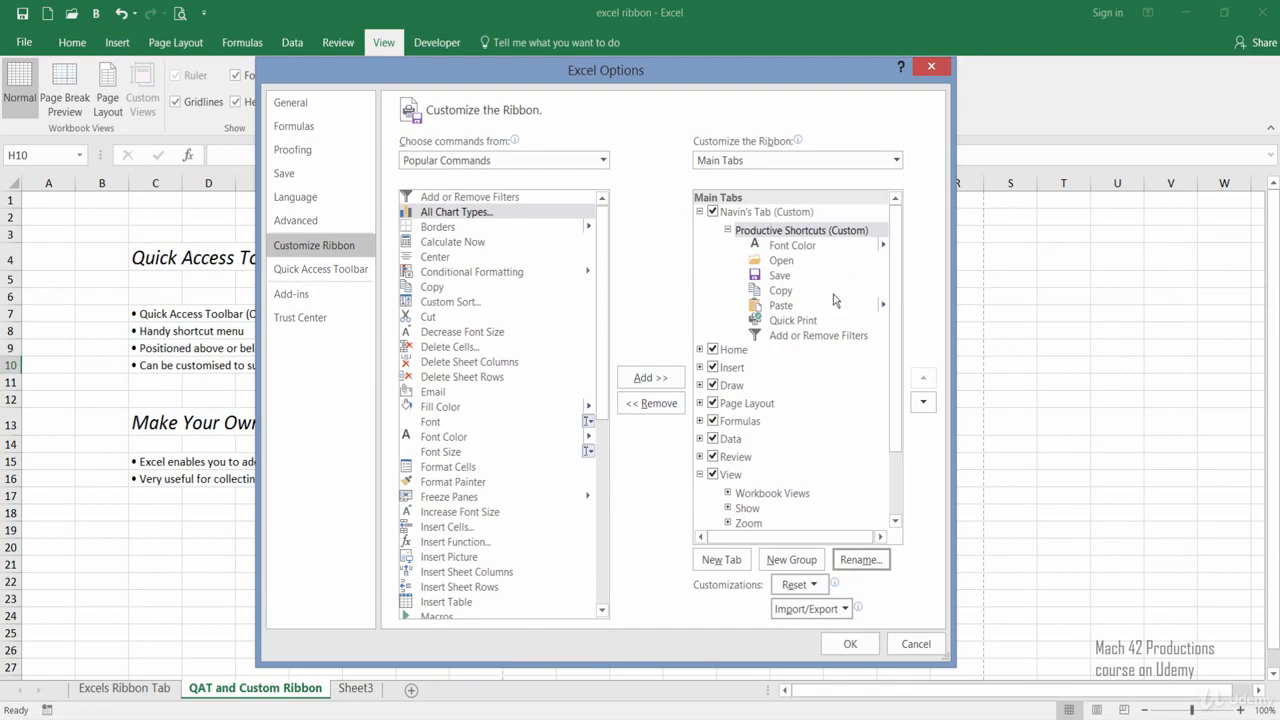
left_click(848, 647)
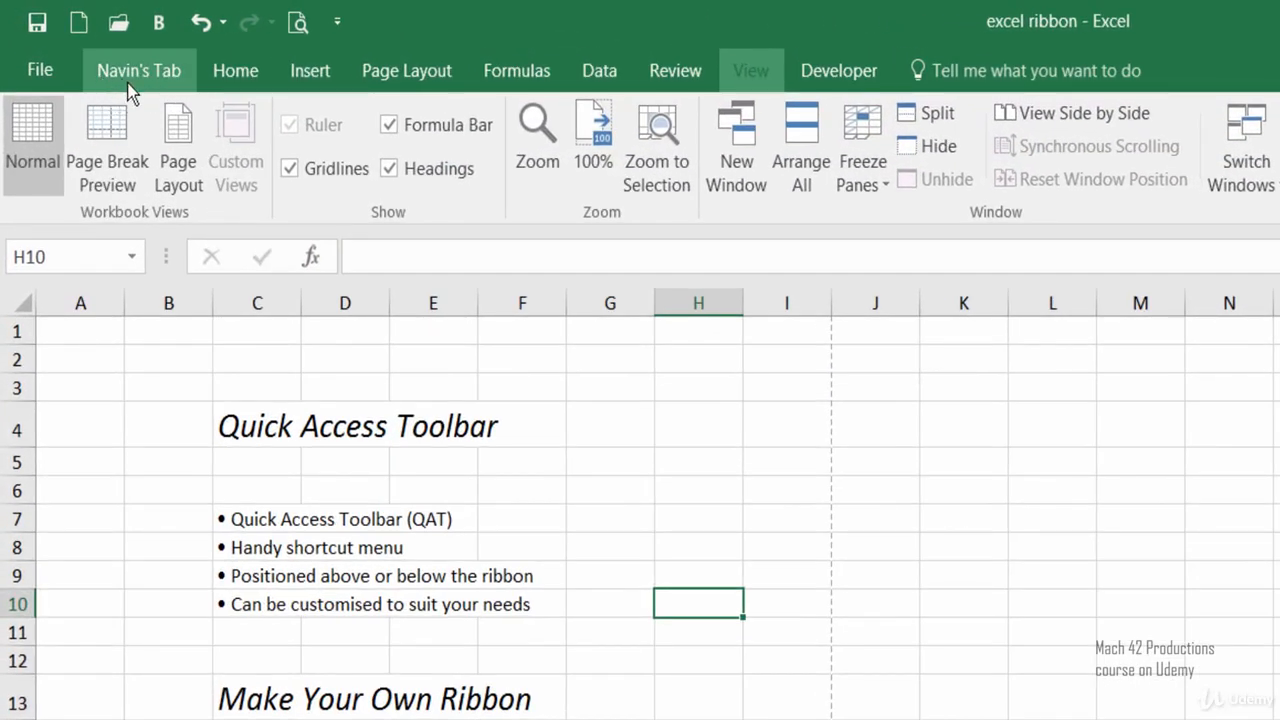
Set the font color of the "Make Your Own Ribbon" heading in C13 to Automatic, using the custom tab's Font Color command.
left_click(129, 83)
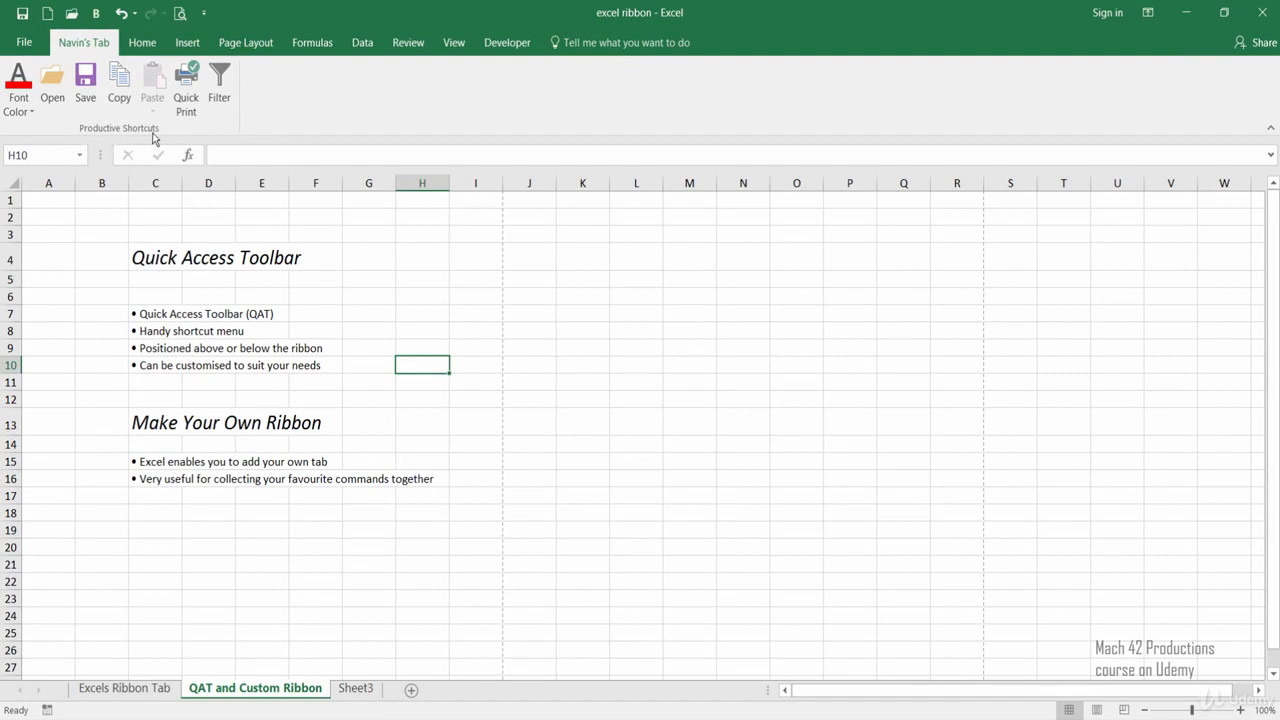
left_click(155, 400)
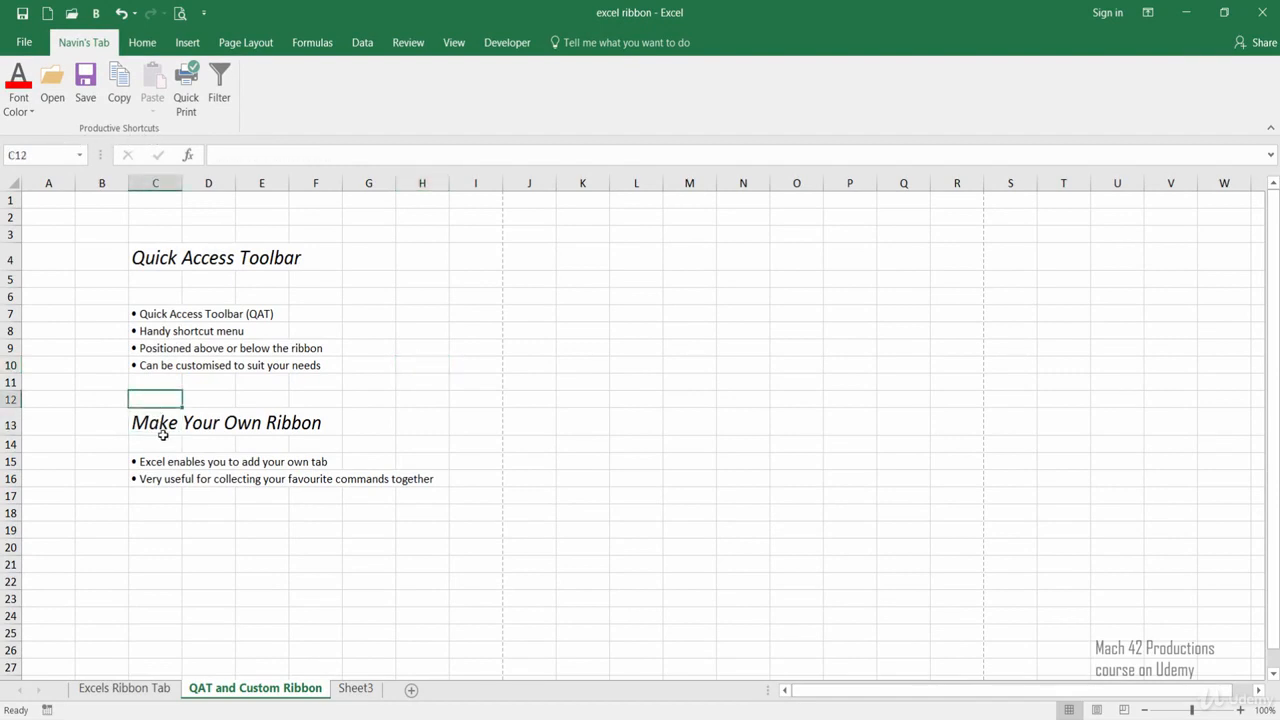
left_click(162, 428)
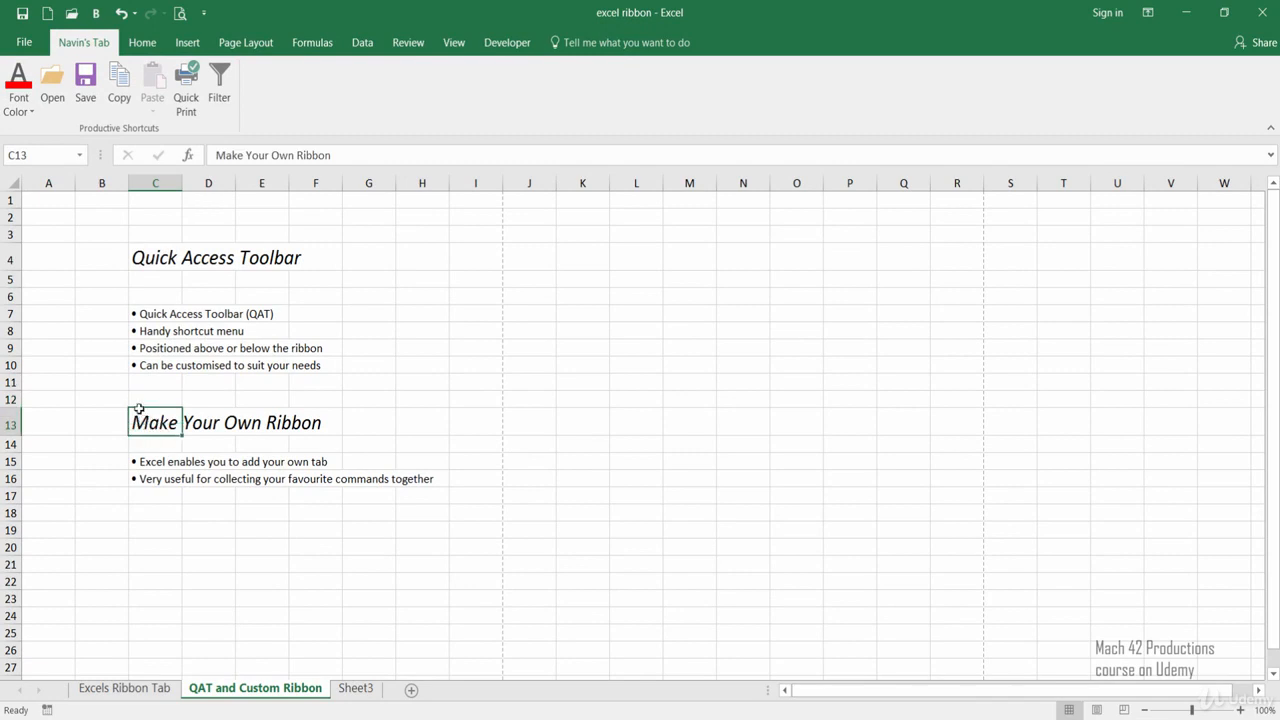
left_click(33, 113)
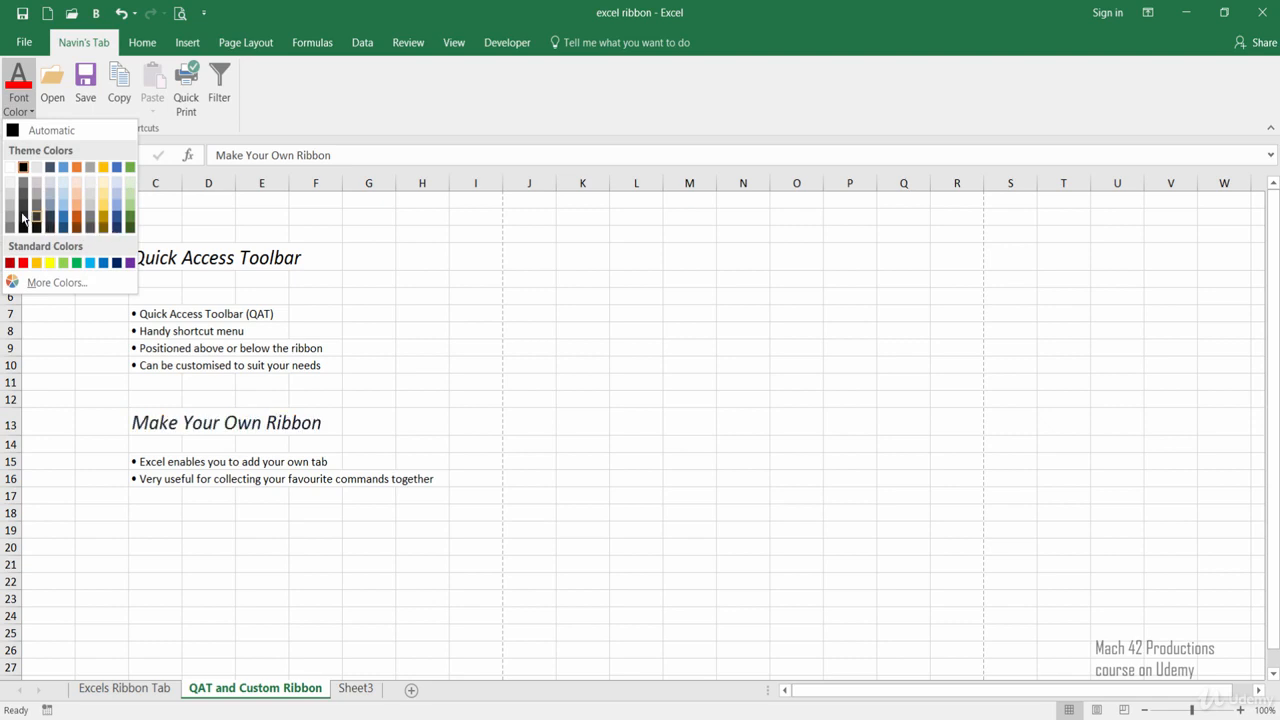
left_click(33, 131)
left_click_drag(176, 463, 180, 482)
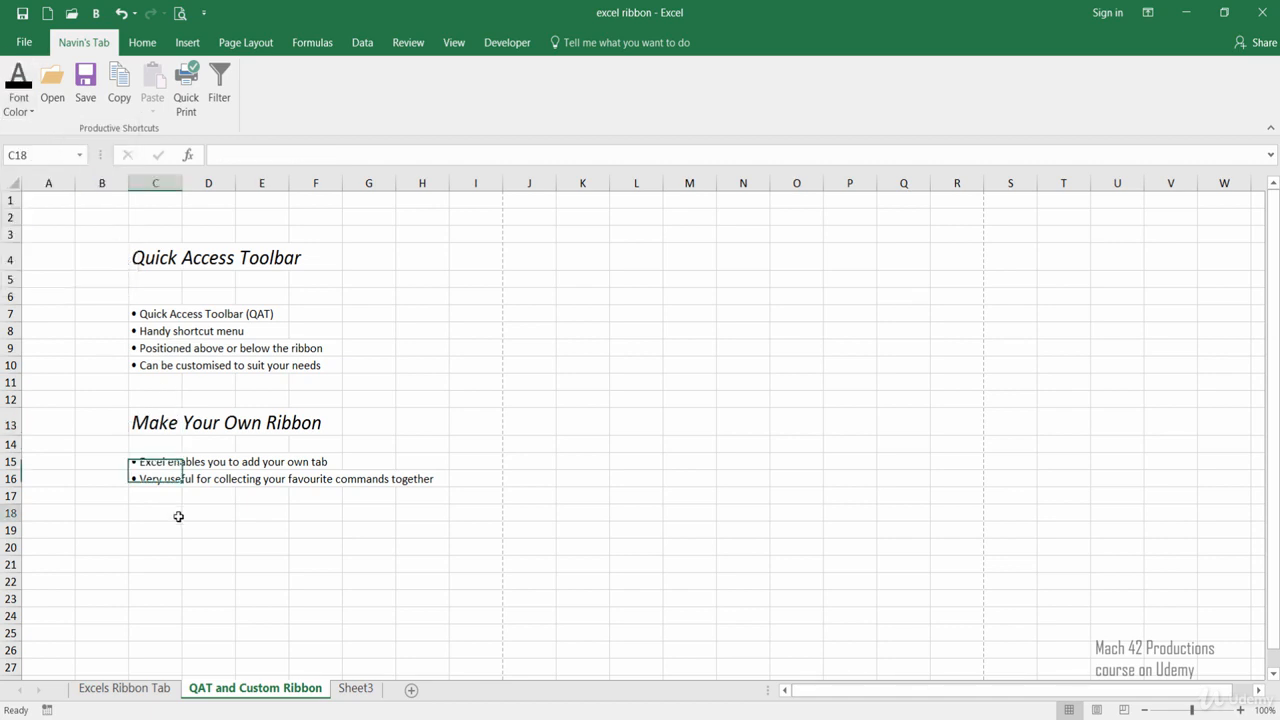
left_click(178, 514)
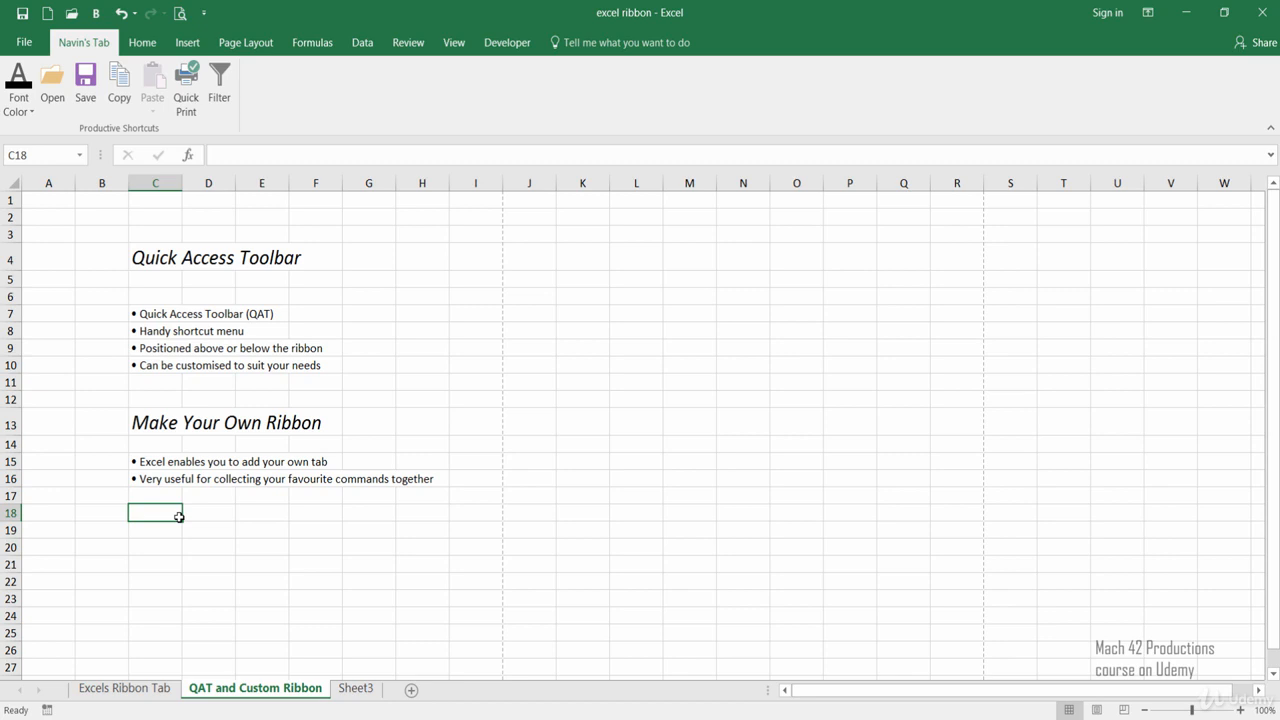
left_click(312, 525)
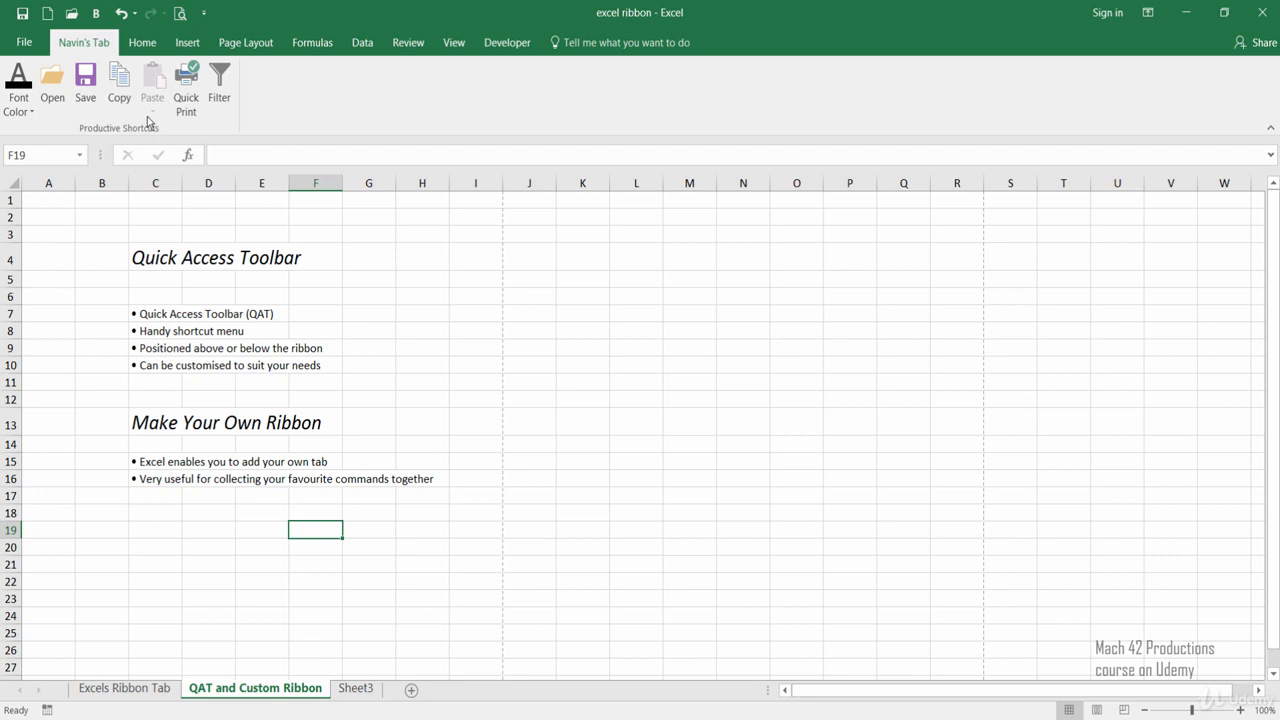
Remove the Save command from the custom tab's Productive Shortcuts group and apply the ribbon change.
right_click(305, 90)
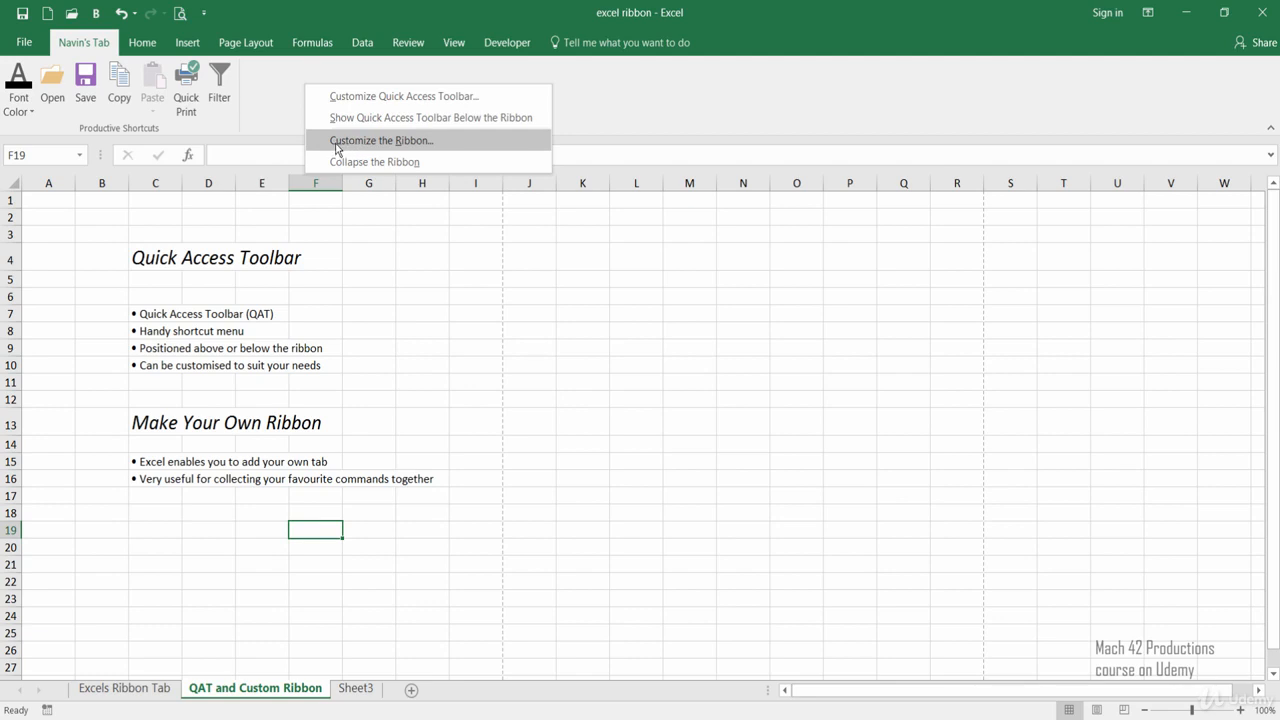
left_click(393, 148)
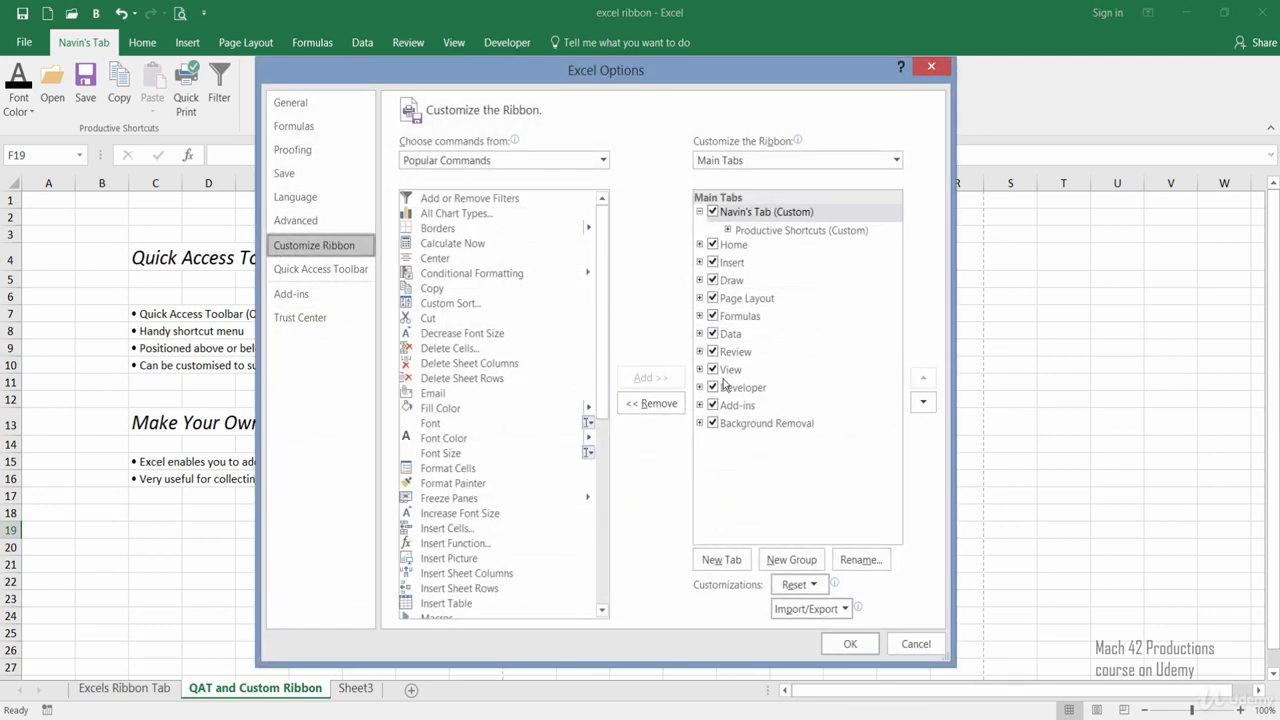
left_click(728, 230)
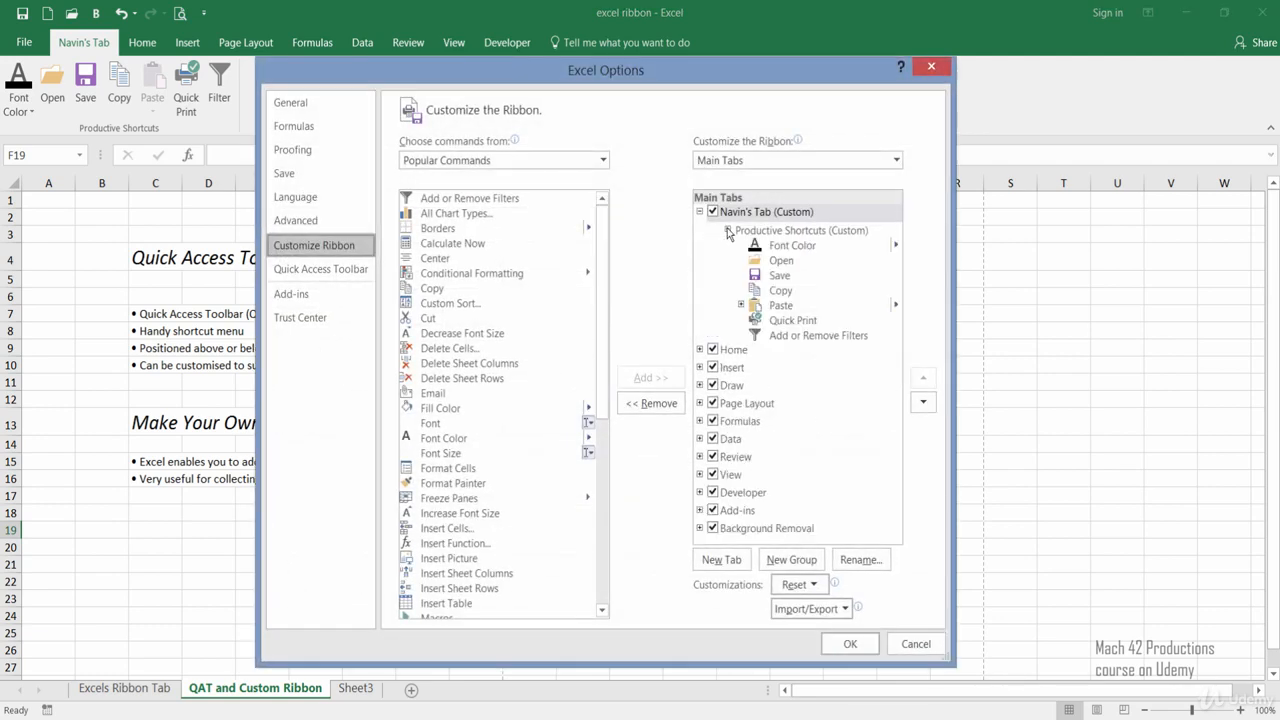
left_click(779, 277)
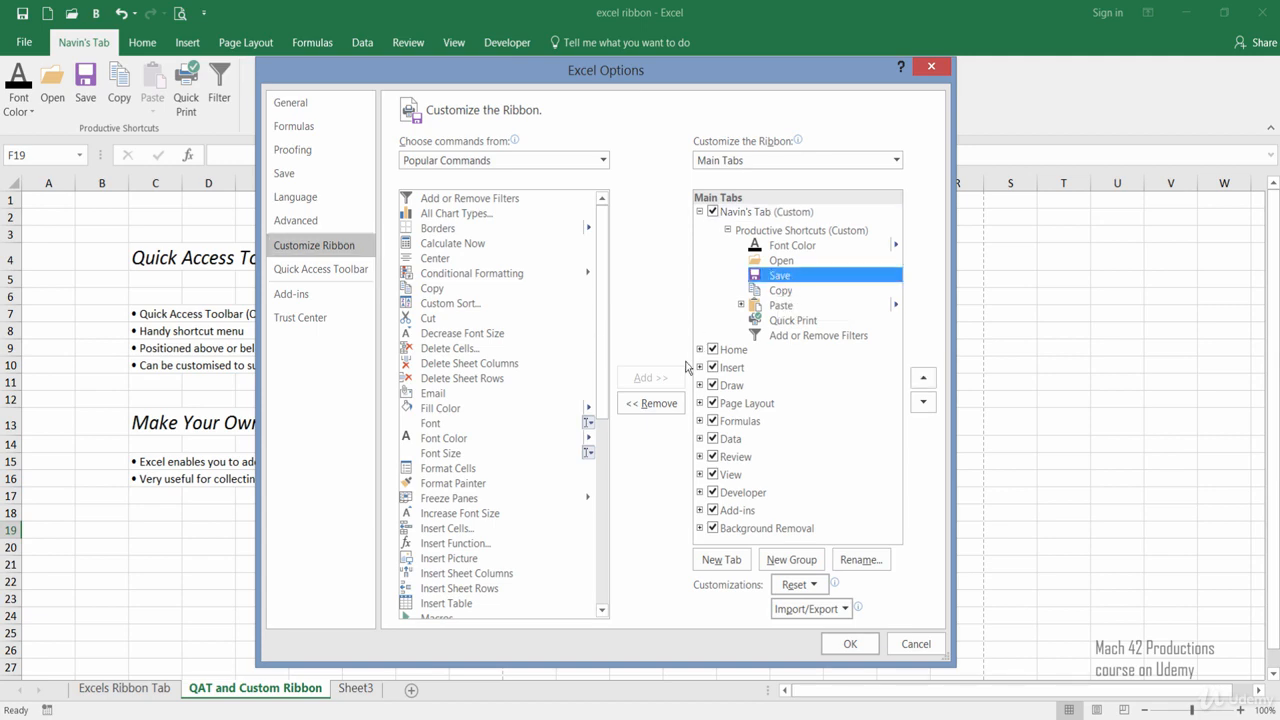
left_click(666, 410)
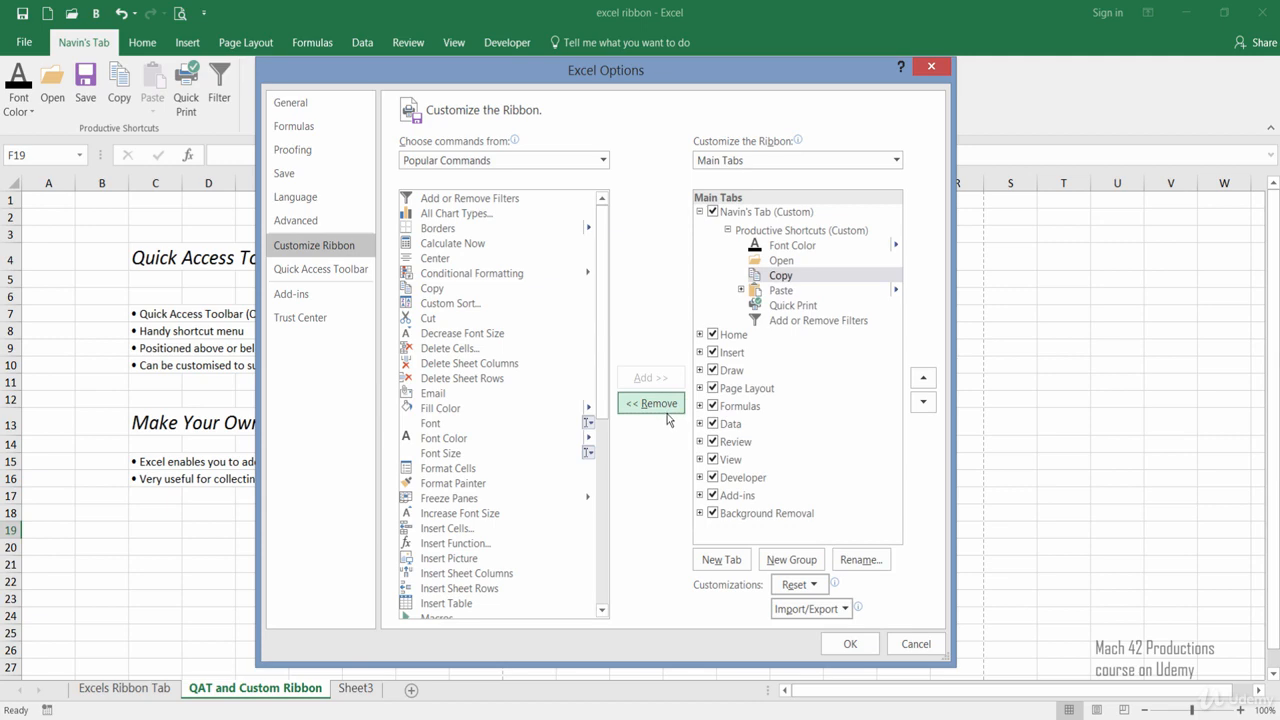
left_click(850, 643)
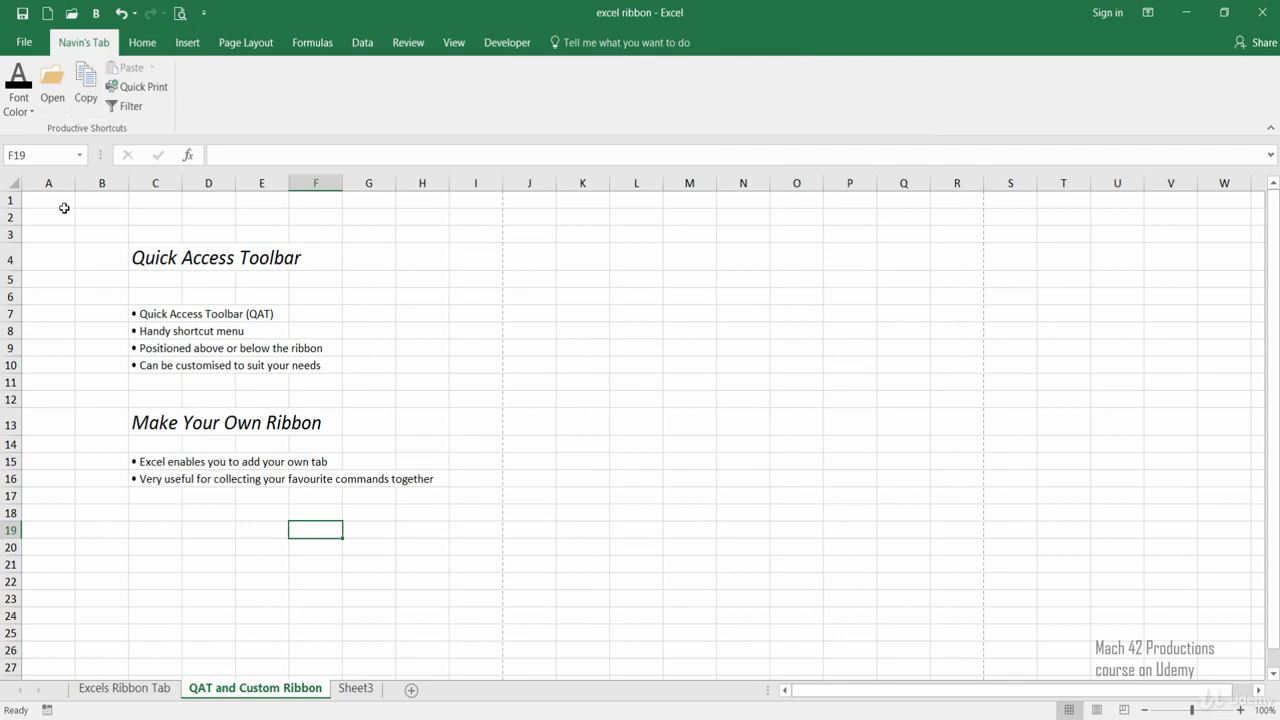
View the reset options for ribbon customizations, and remove the entire custom tab from the ribbon.
right_click(403, 98)
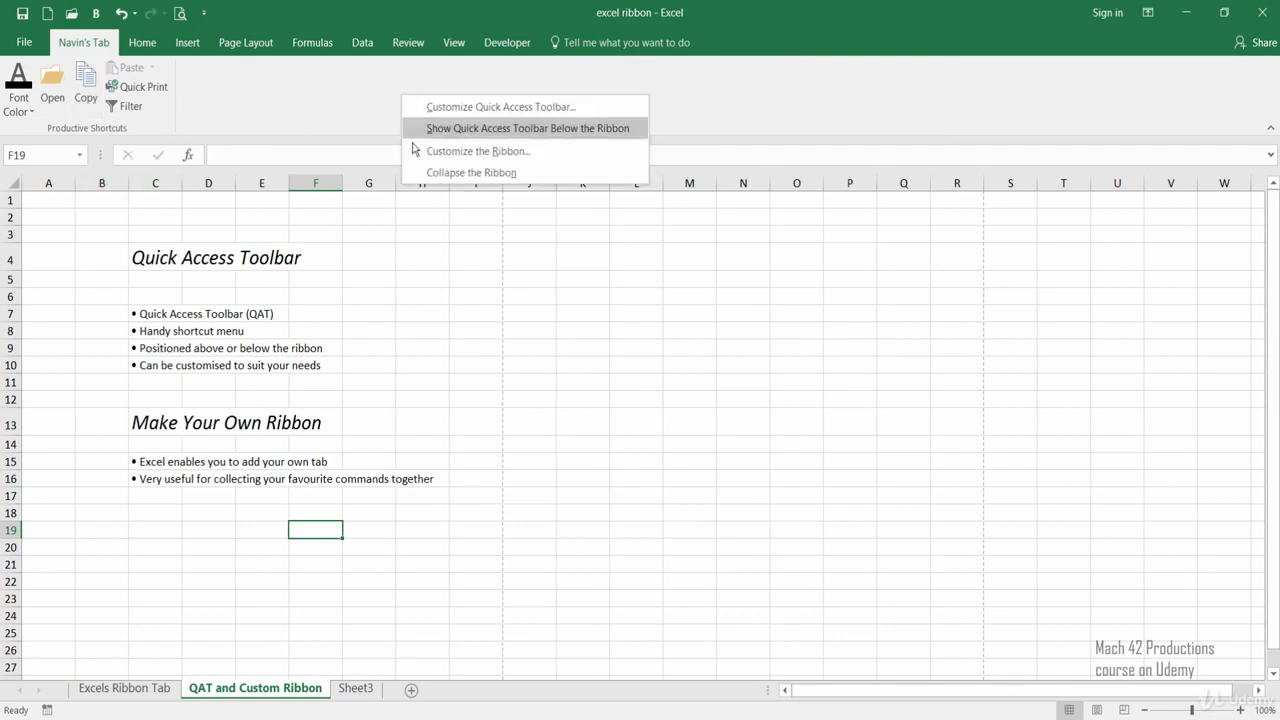
left_click(470, 151)
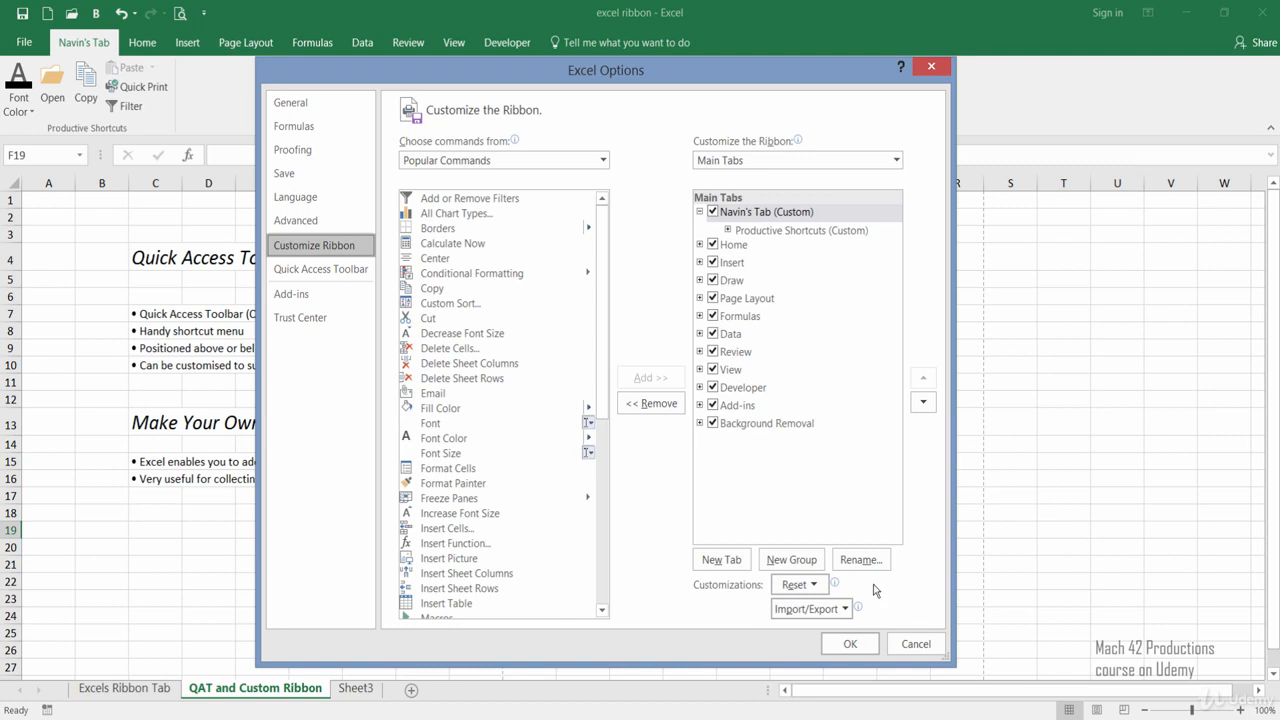
left_click(826, 590)
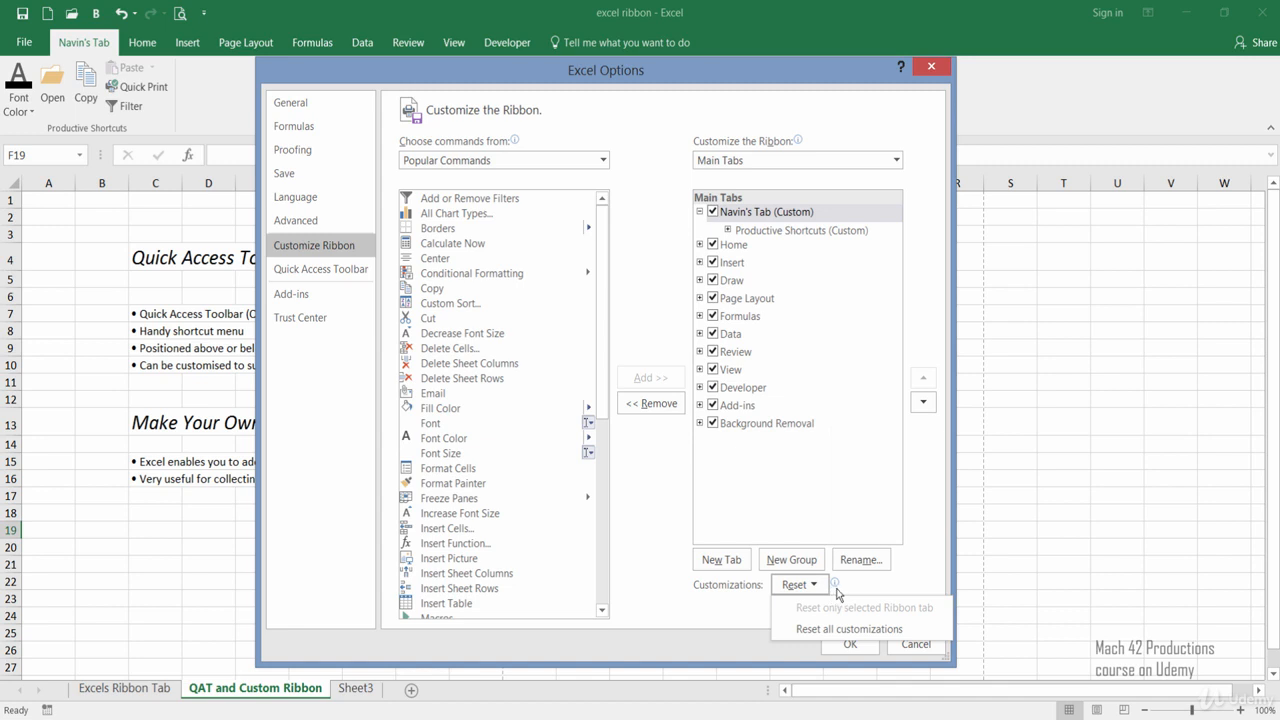
left_click(898, 584)
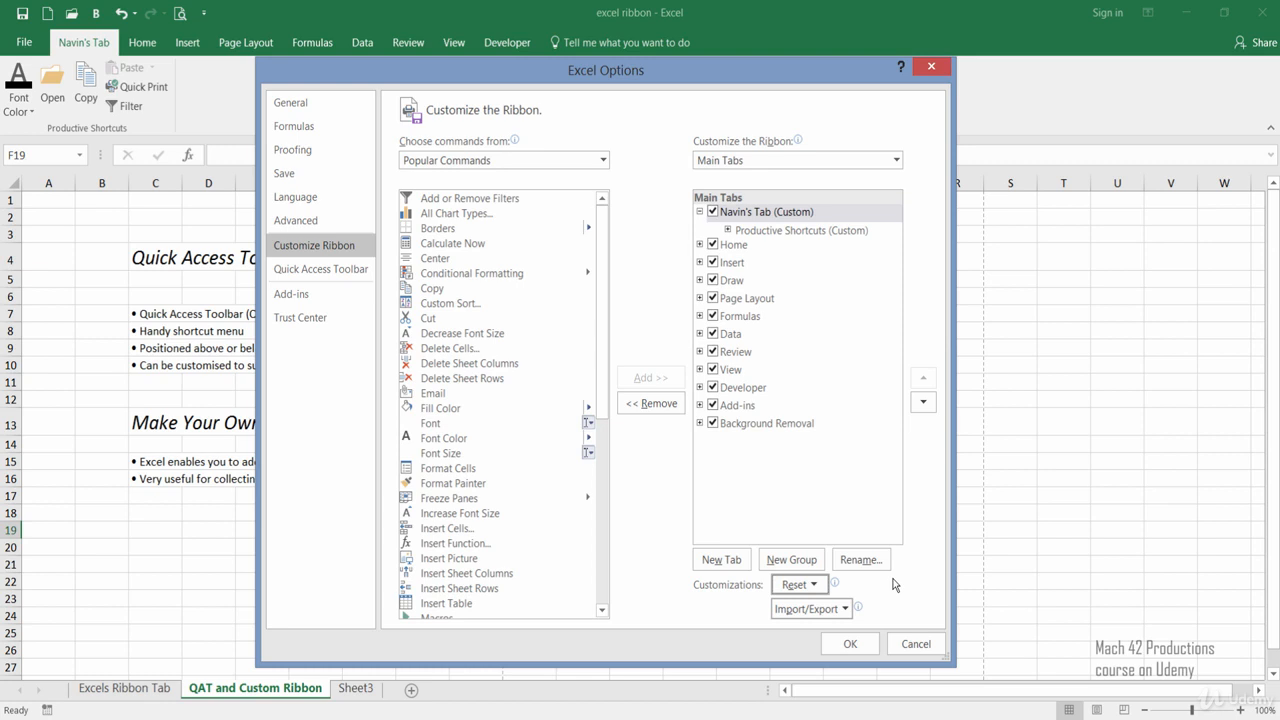
right_click(778, 218)
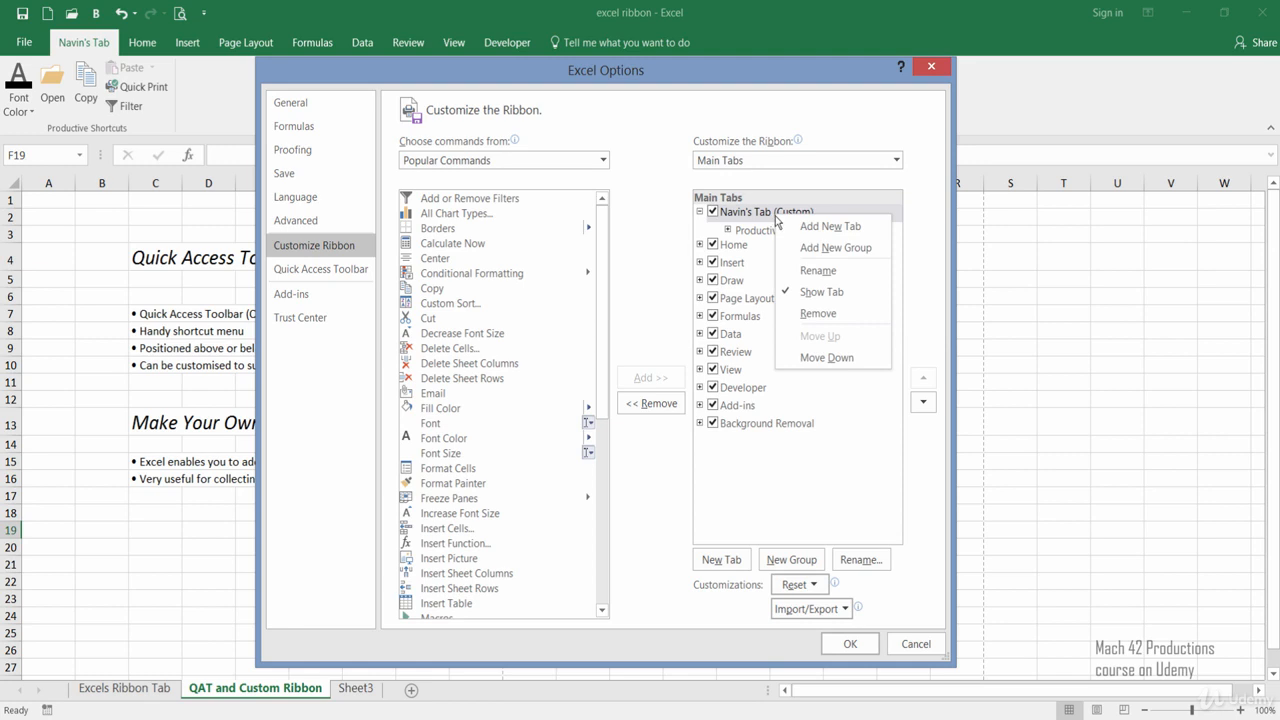
left_click(808, 318)
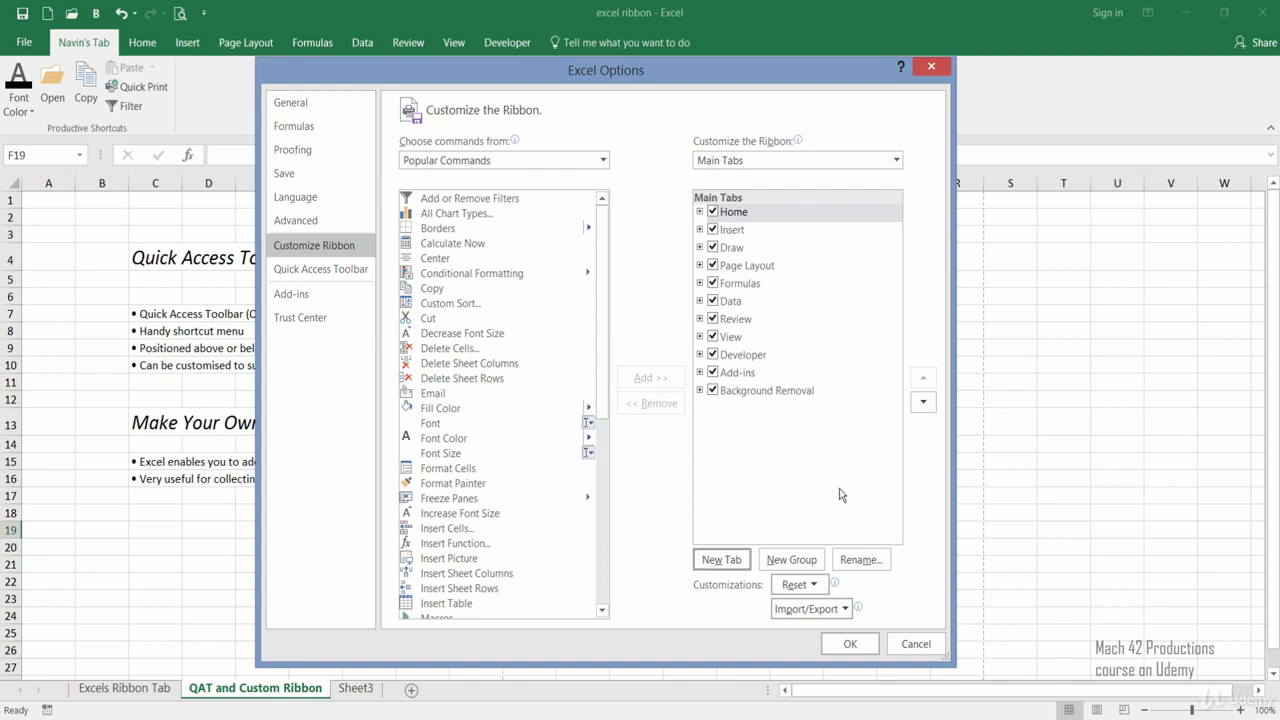
left_click(849, 645)
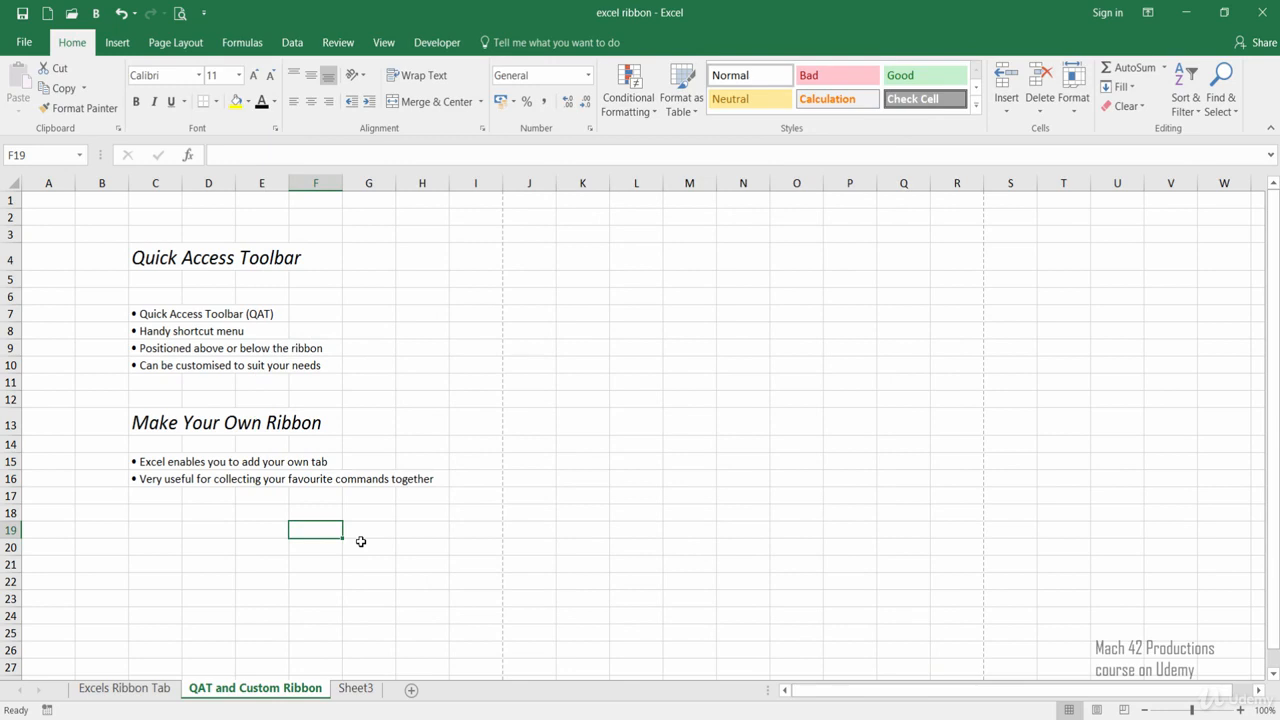